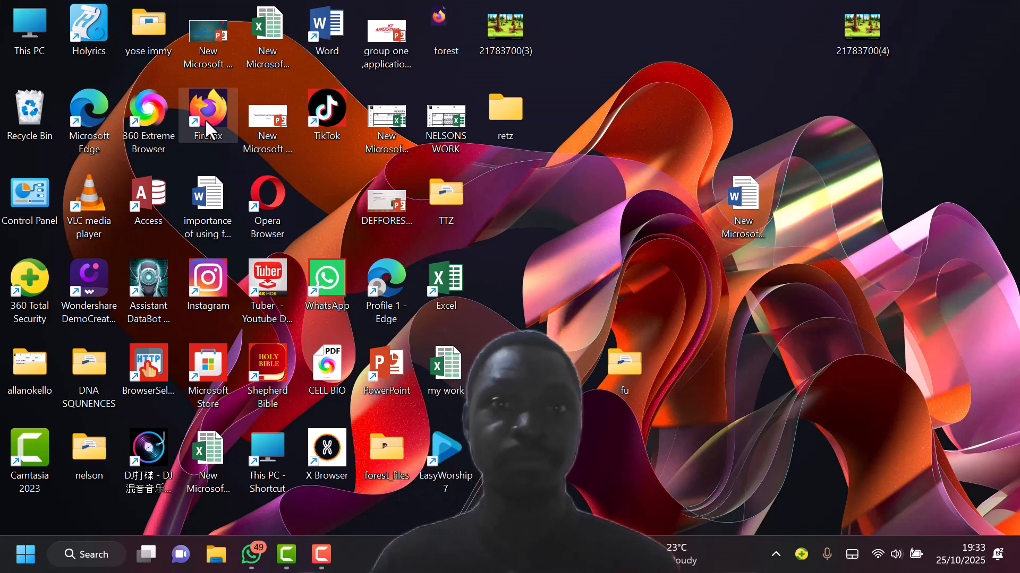
Open Firefox and search Google for "GOOGLE DRIVE".
{"action": "left_click", "coordinate": [208, 129]}
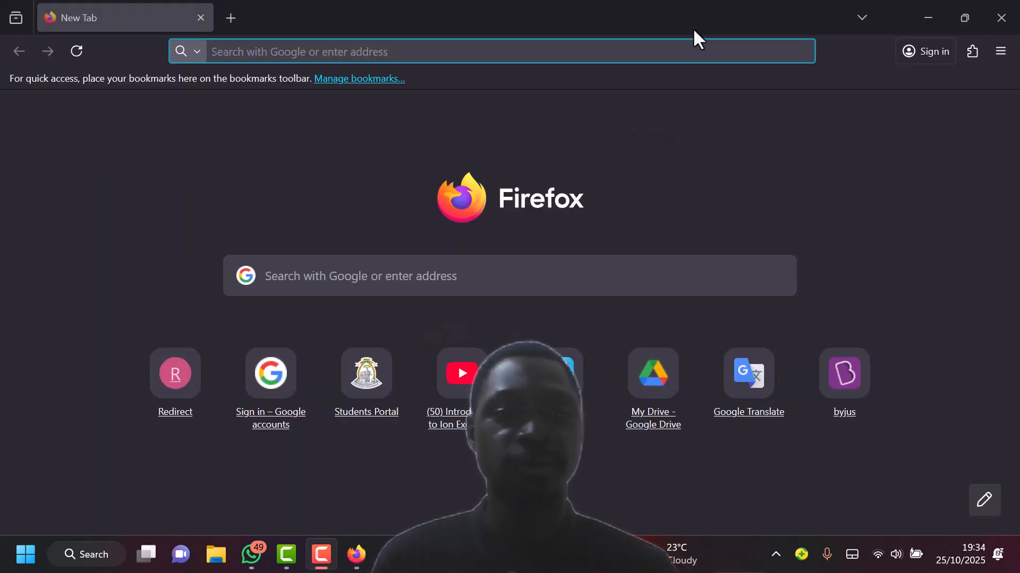
{"action": "left_click", "coordinate": [272, 274]}
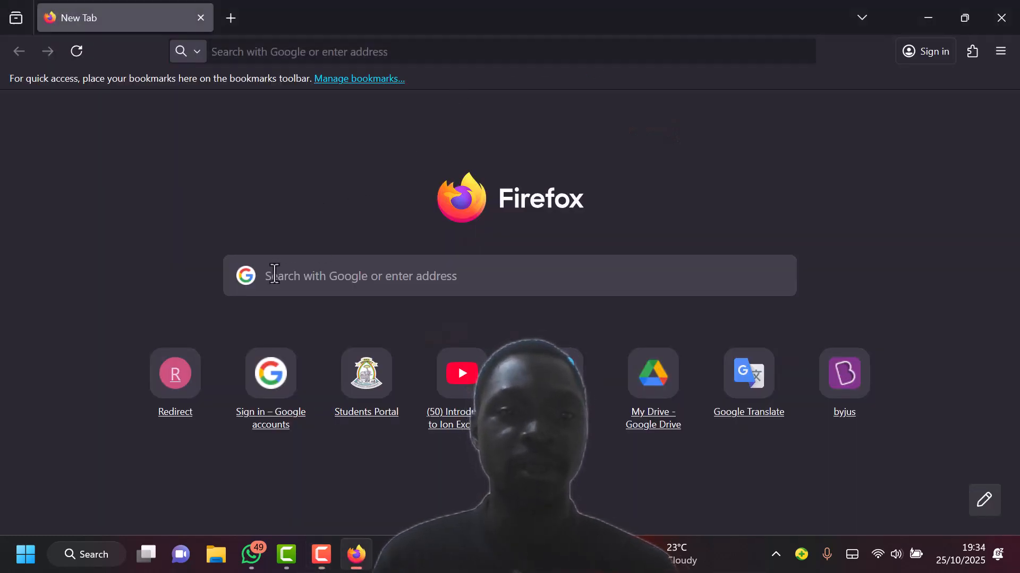
{"action": "type", "text": "goog"}
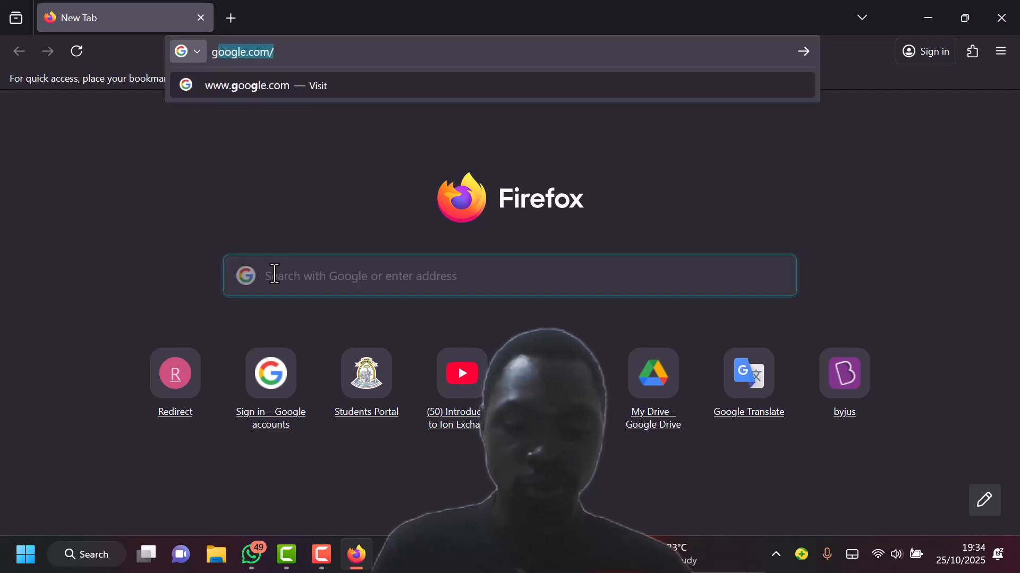
{"action": "type", "text": "le"}
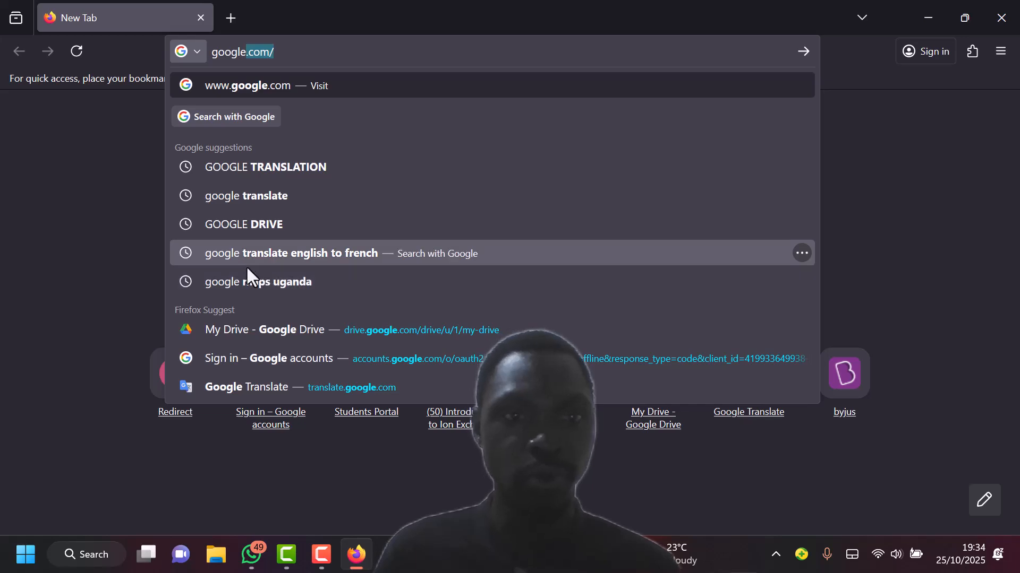
{"action": "left_click", "coordinate": [281, 224]}
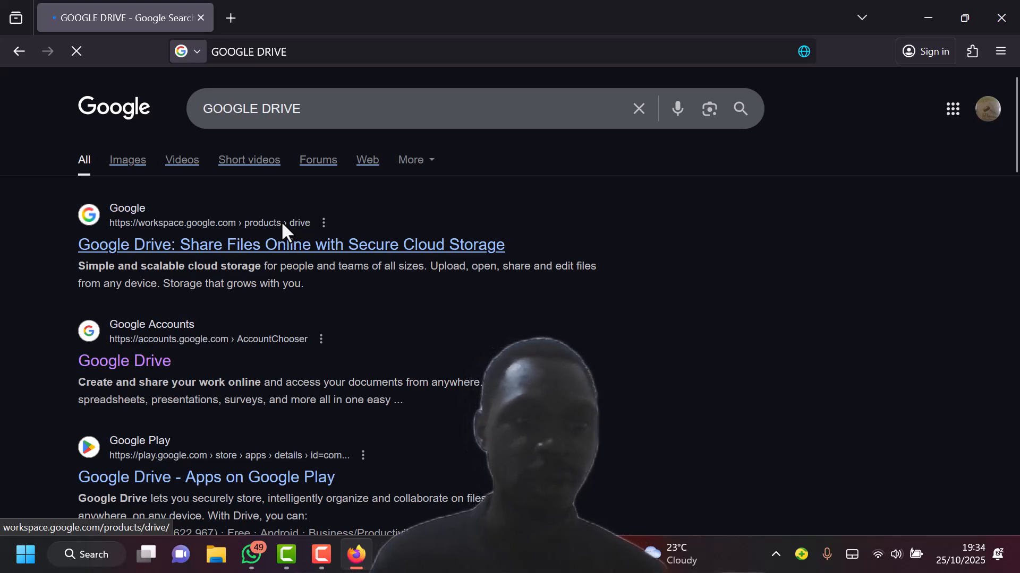
Open the Google Workspace product page for Google Drive from the results and sign in to Drive.
{"action": "left_click", "coordinate": [208, 233]}
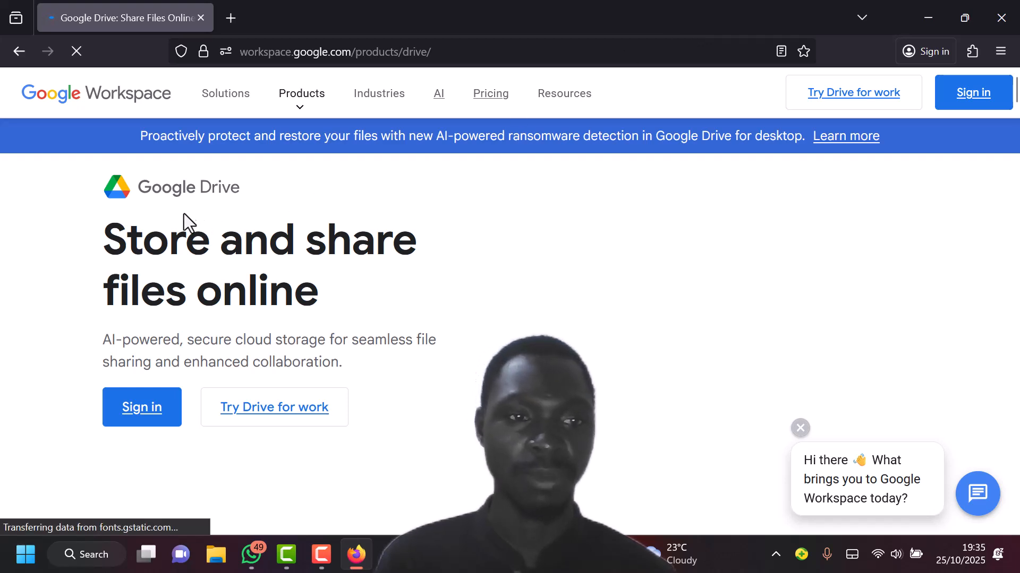
{"action": "left_click", "coordinate": [161, 421]}
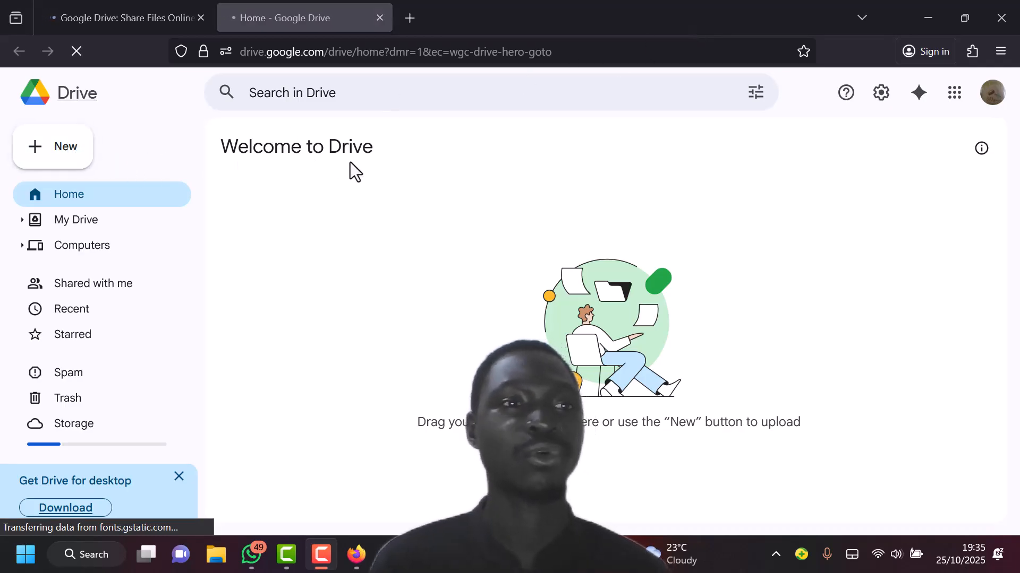
Try to upload a file named "ALLAN 2" from the Desktop folder to Drive.
{"action": "left_click", "coordinate": [63, 157]}
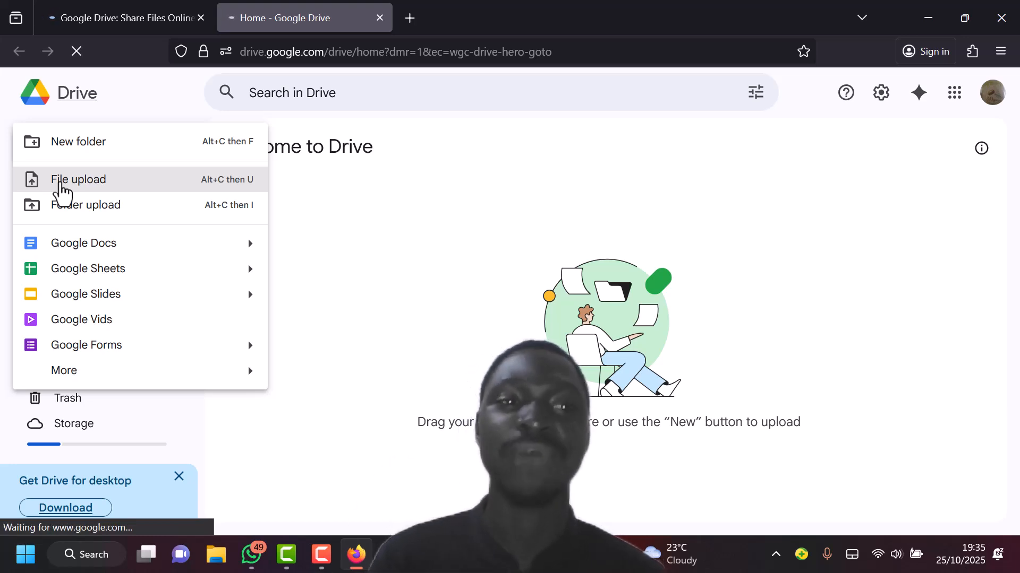
{"action": "left_click", "coordinate": [61, 186]}
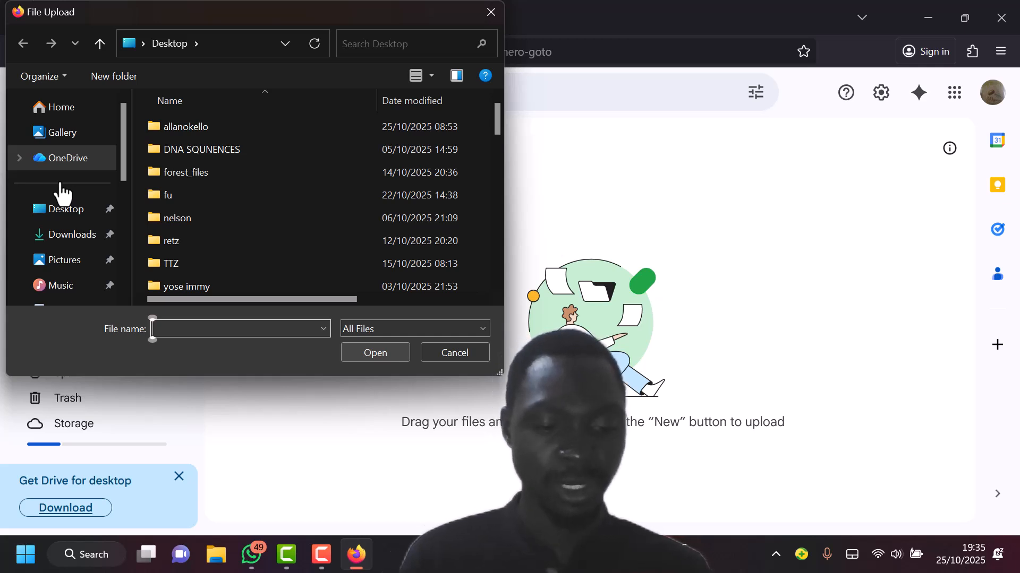
{"action": "type", "text": "all"}
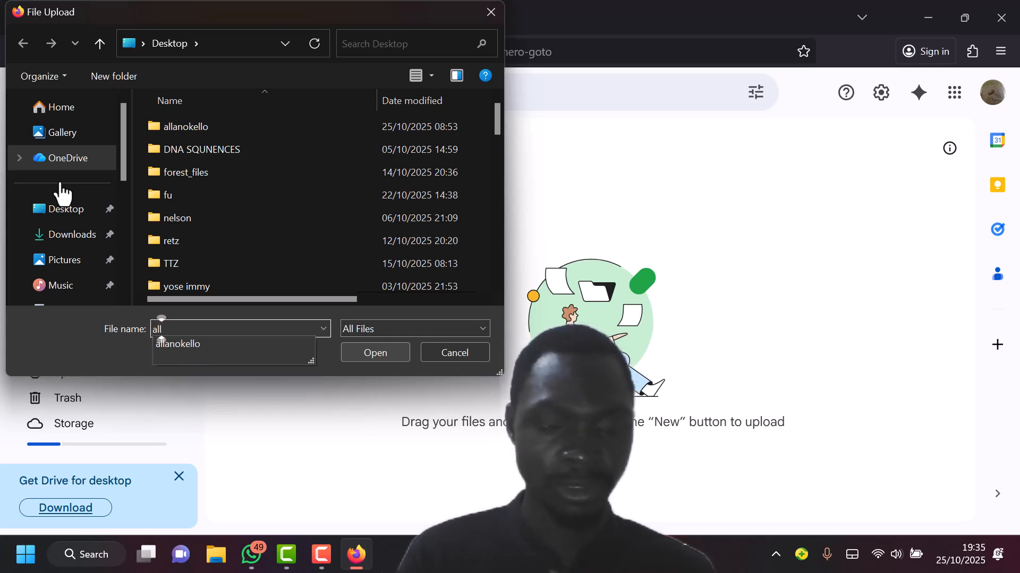
{"action": "key", "text": "BackSpace"}
{"action": "key", "text": "BackSpace"}
{"action": "key", "text": "BackSpace"}
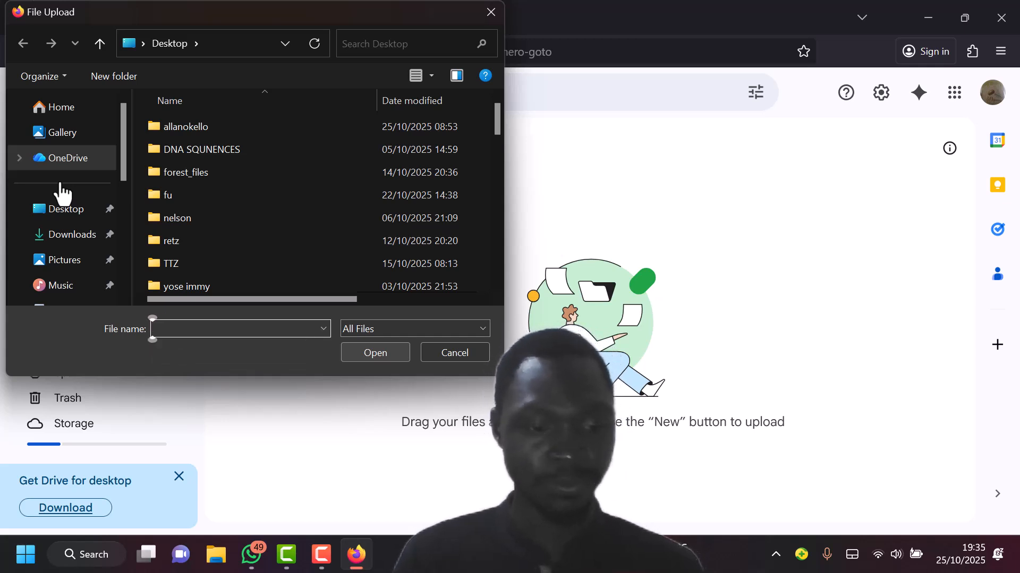
{"action": "type", "text": "ALLAN"}
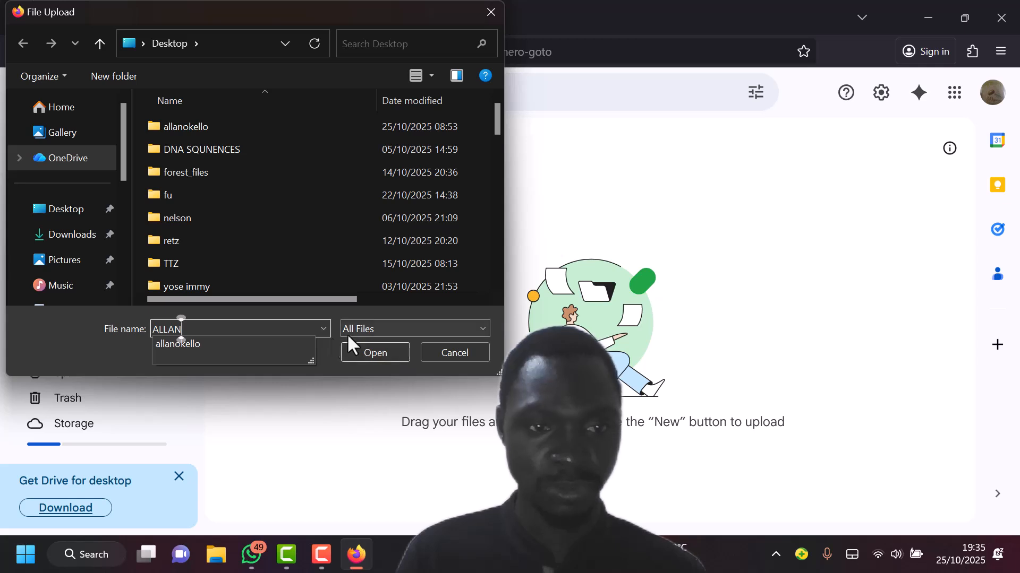
{"action": "type", "text": "\""}
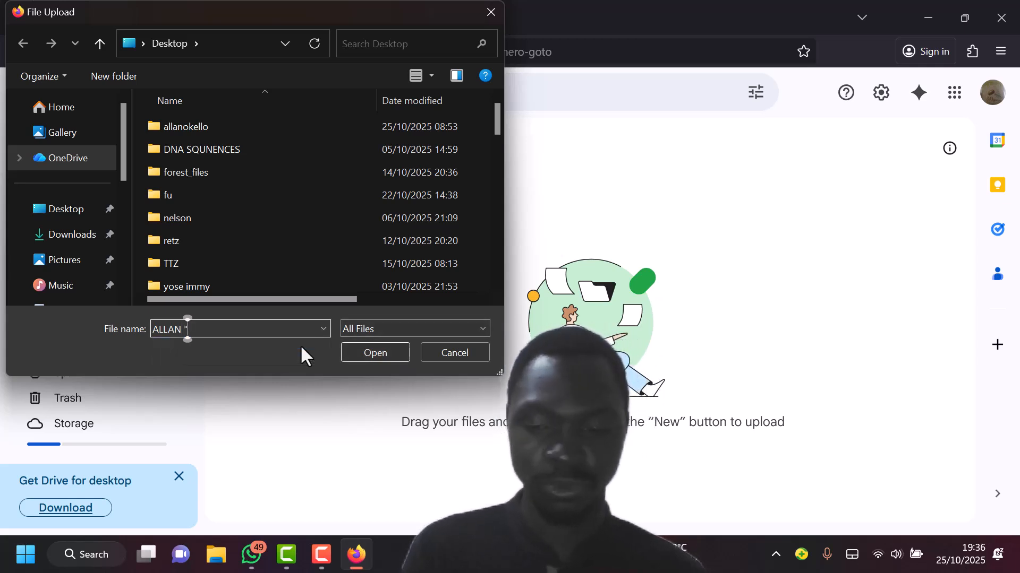
{"action": "key", "text": "BackSpace"}
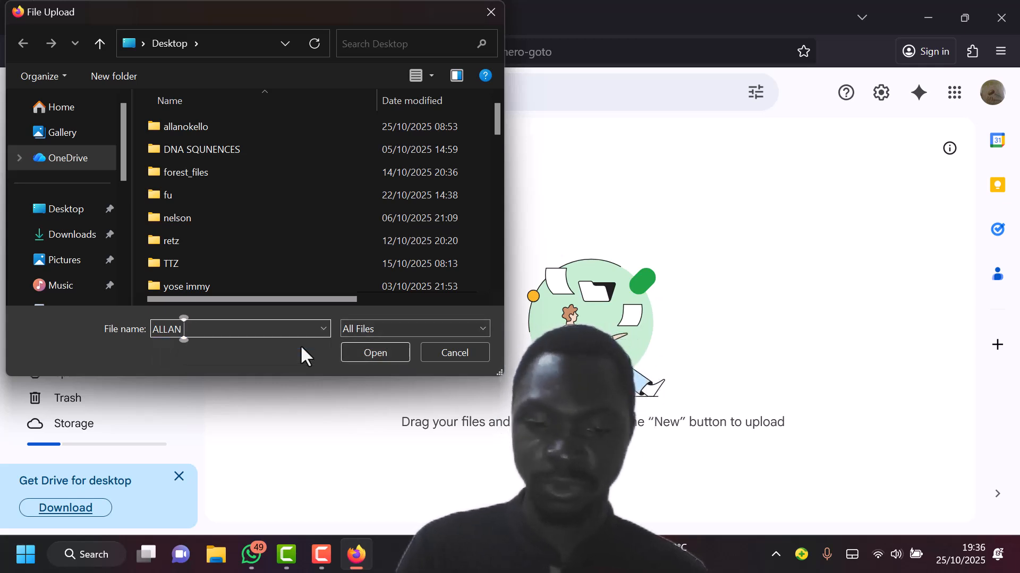
{"action": "type", "text": "2"}
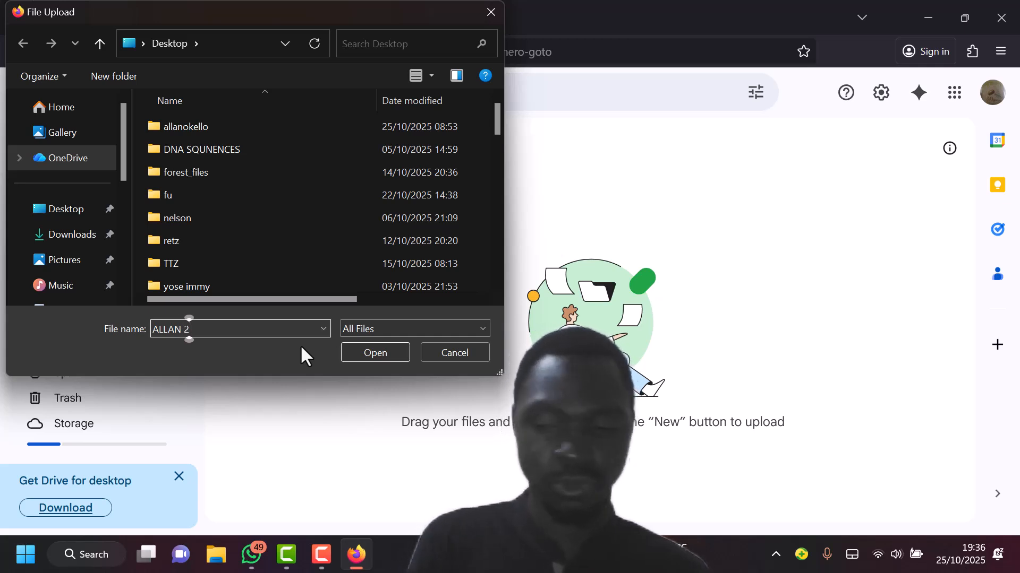
{"action": "key", "text": "Return"}
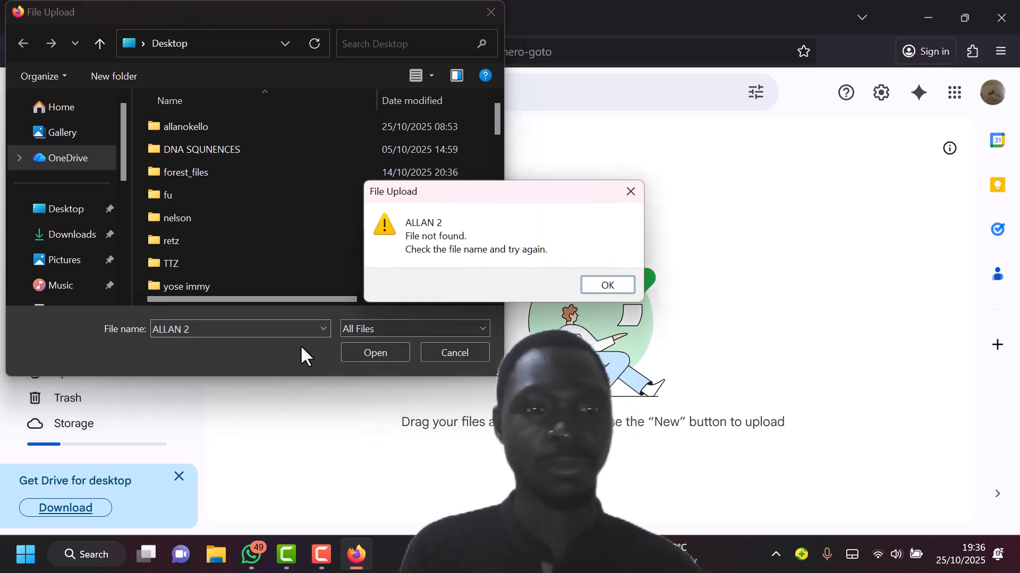
{"action": "left_click", "coordinate": [633, 187]}
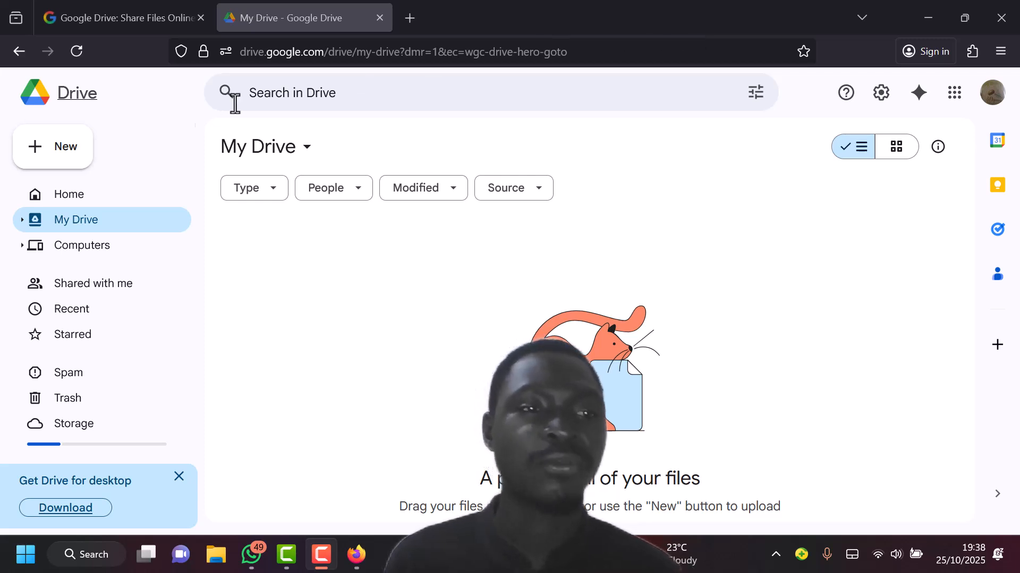
View the People and Modified filter options in My Drive without applying any filter.
{"action": "left_click", "coordinate": [109, 227]}
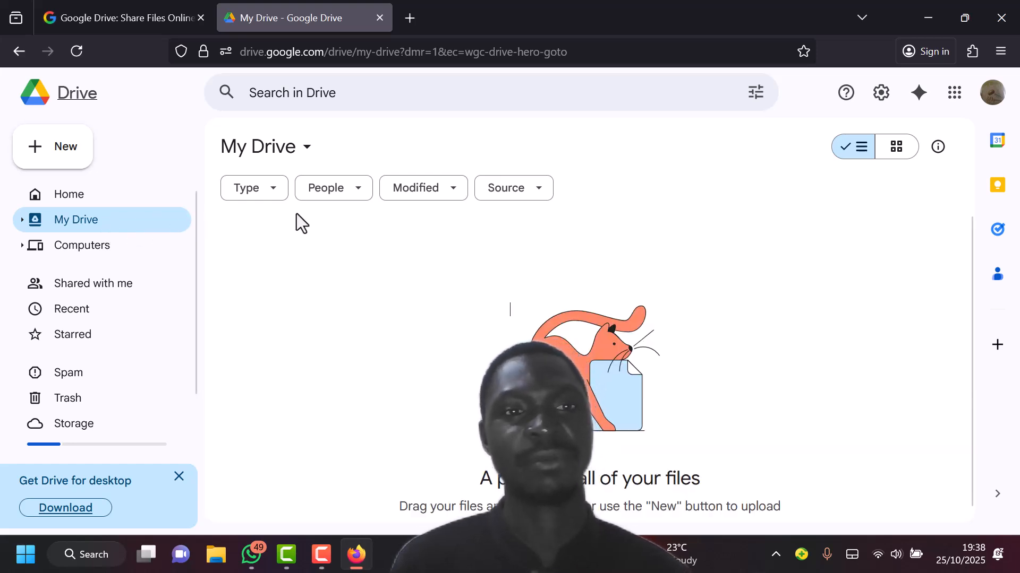
{"action": "left_click", "coordinate": [358, 193]}
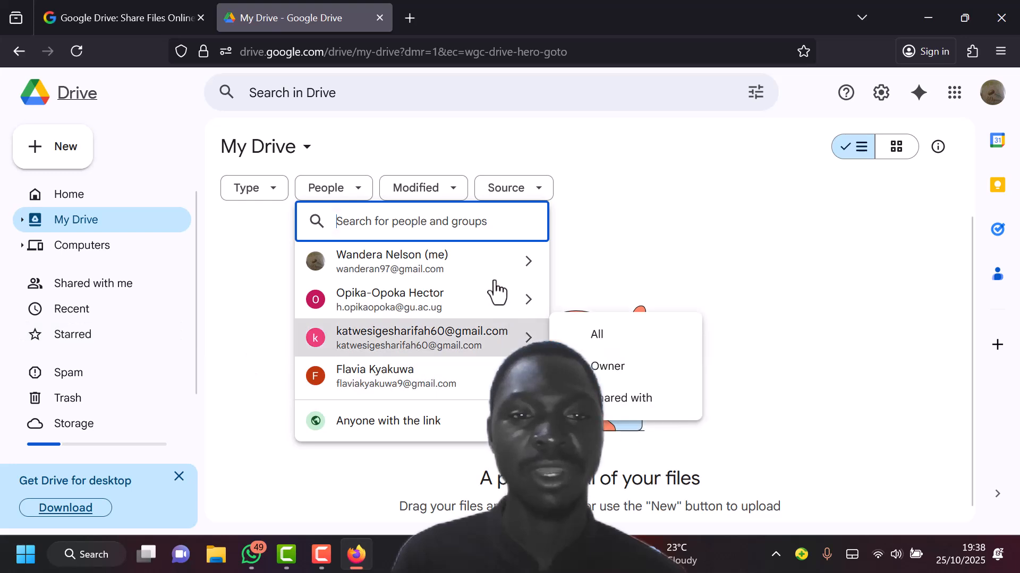
{"action": "mouse_move", "coordinate": [419, 356]}
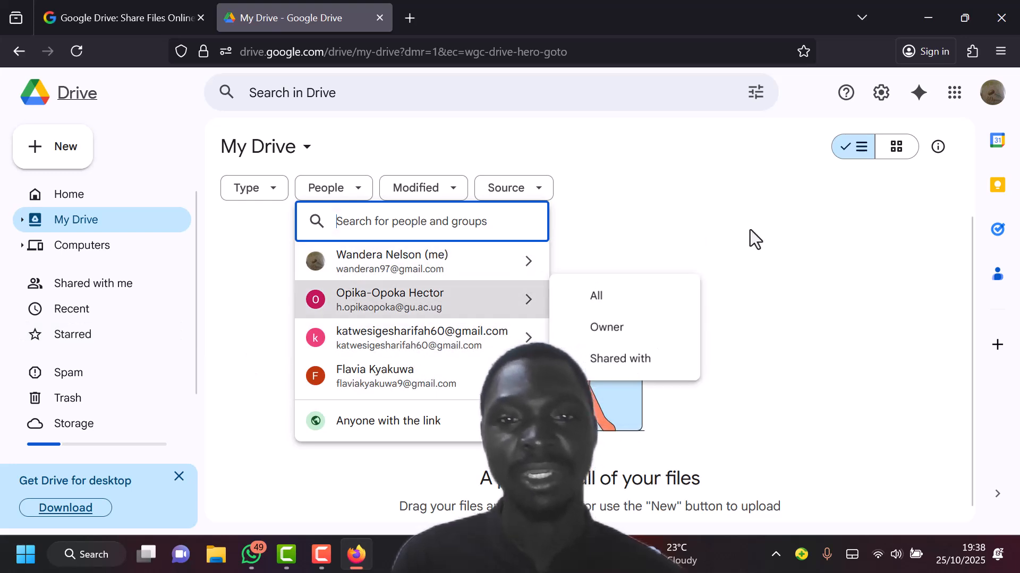
{"action": "left_click", "coordinate": [771, 228]}
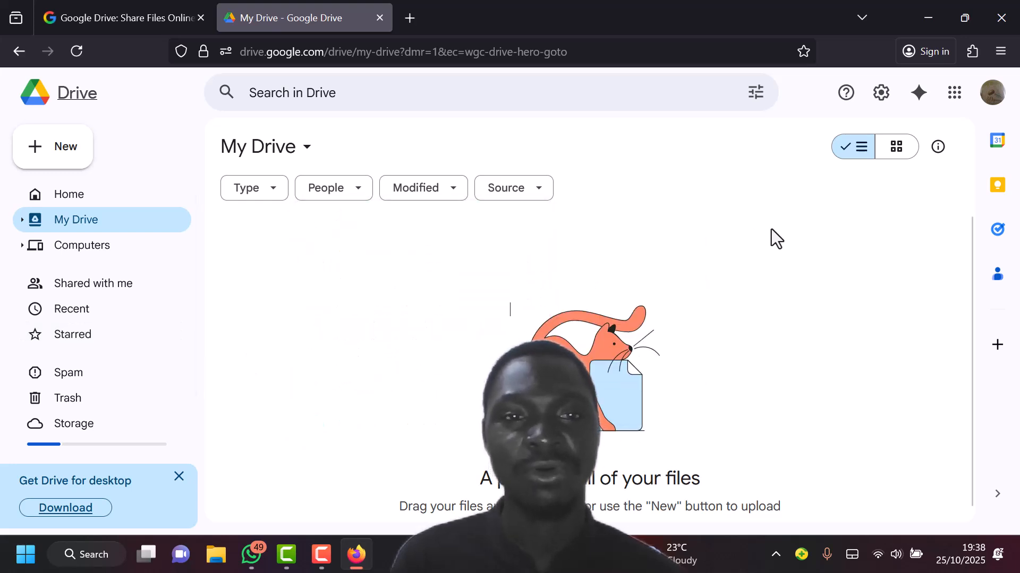
{"action": "left_click", "coordinate": [457, 200]}
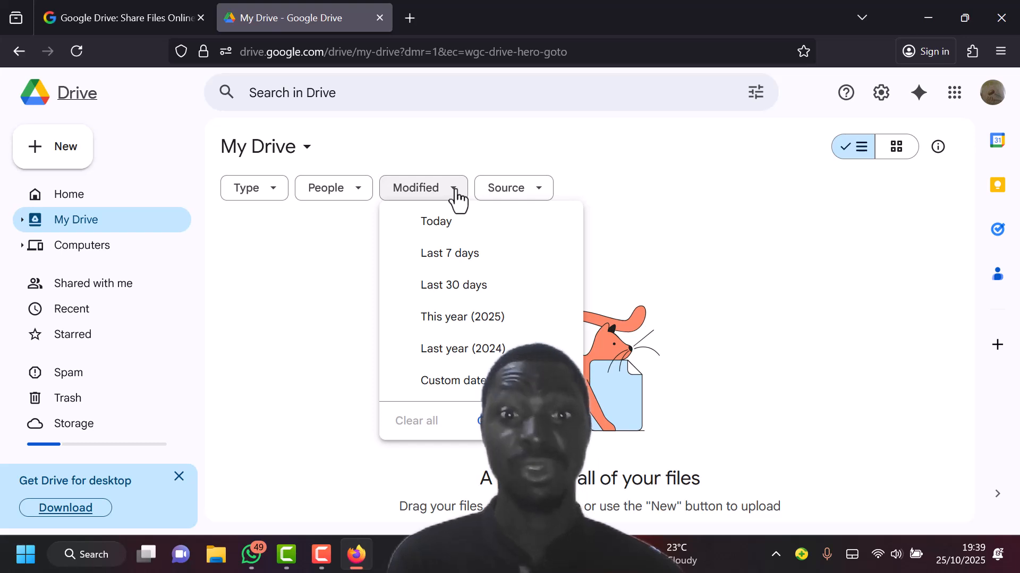
{"action": "left_click", "coordinate": [306, 247]}
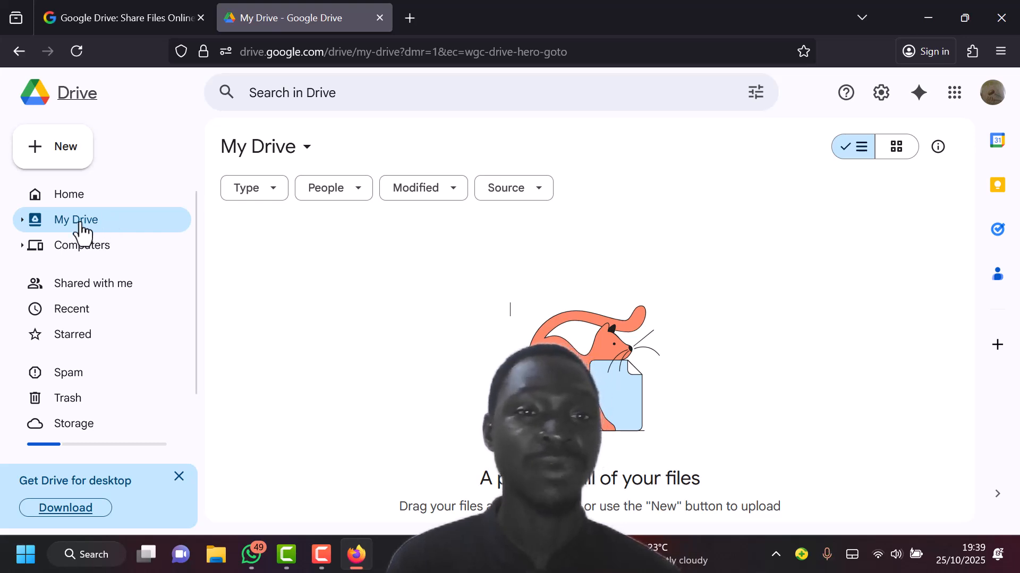
Return to the Drive home page and view the options for creating and uploading new items.
{"action": "left_click", "coordinate": [80, 223]}
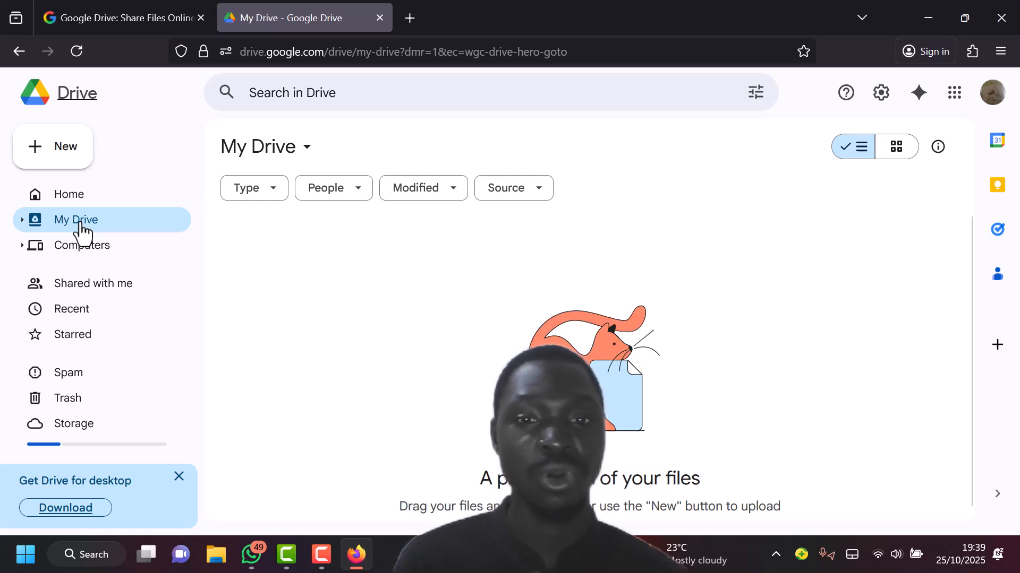
{"action": "left_click", "coordinate": [67, 197]}
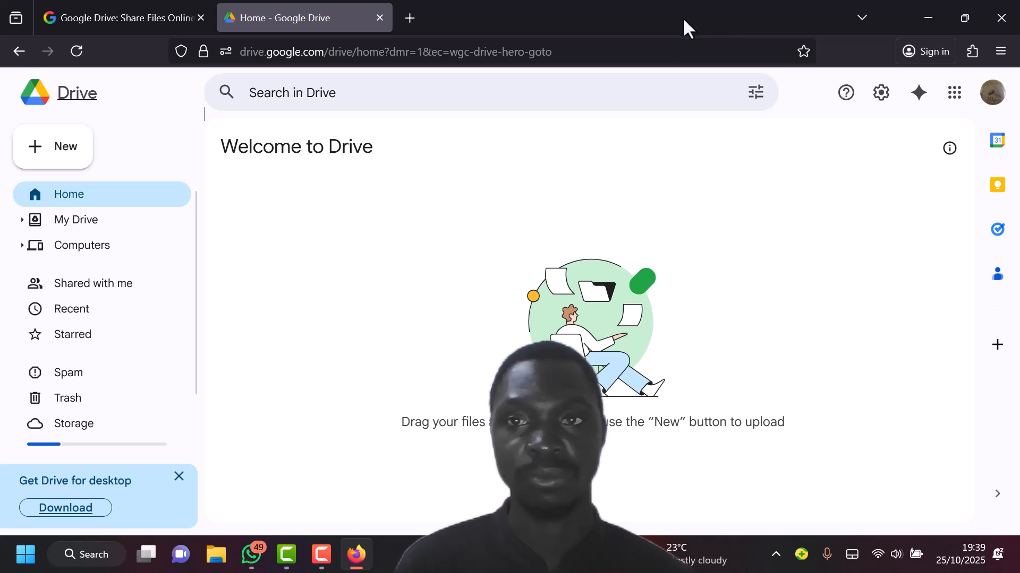
{"action": "key", "text": "F10"}
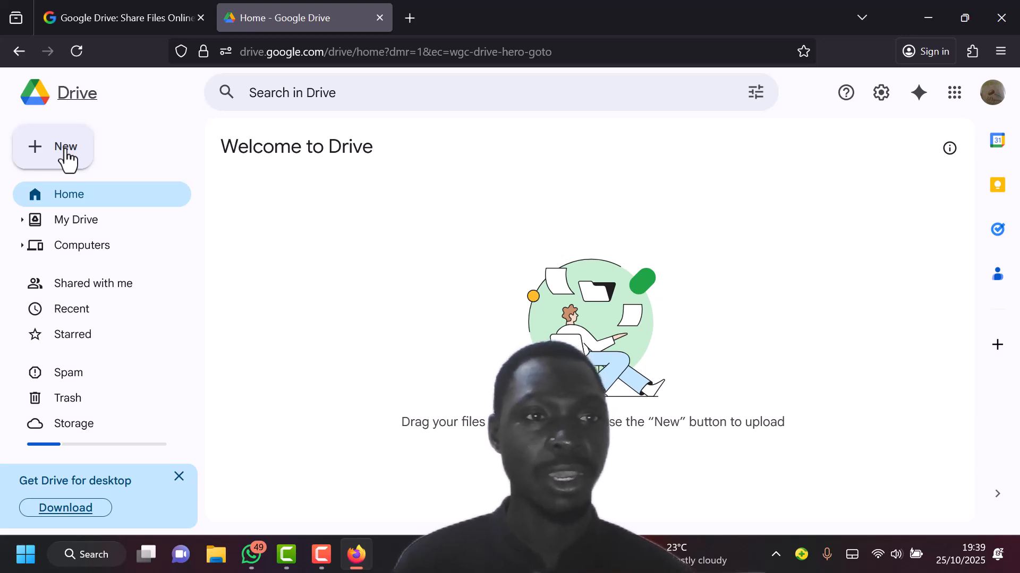
{"action": "left_click", "coordinate": [66, 154]}
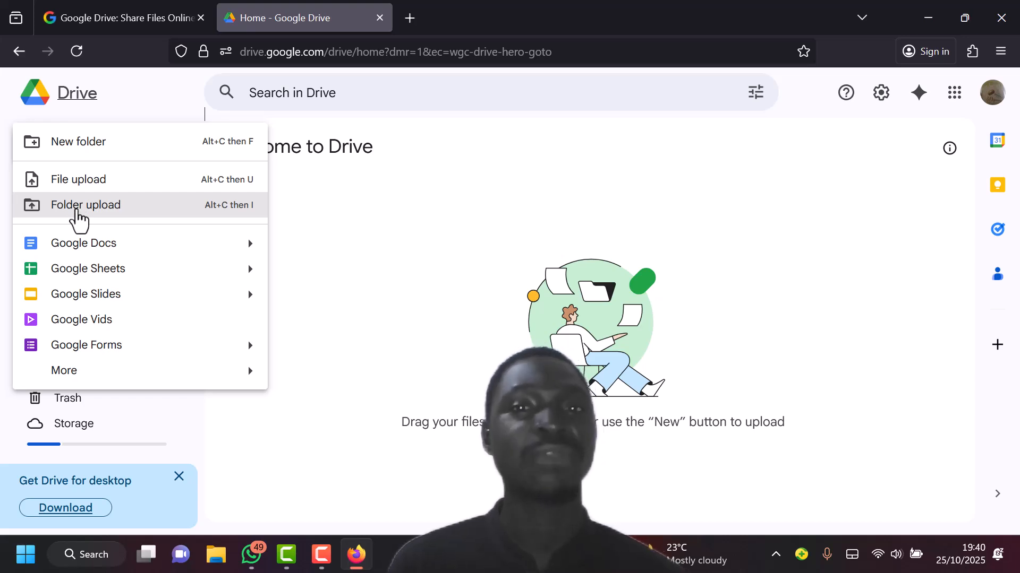
{"action": "left_click", "coordinate": [454, 186]}
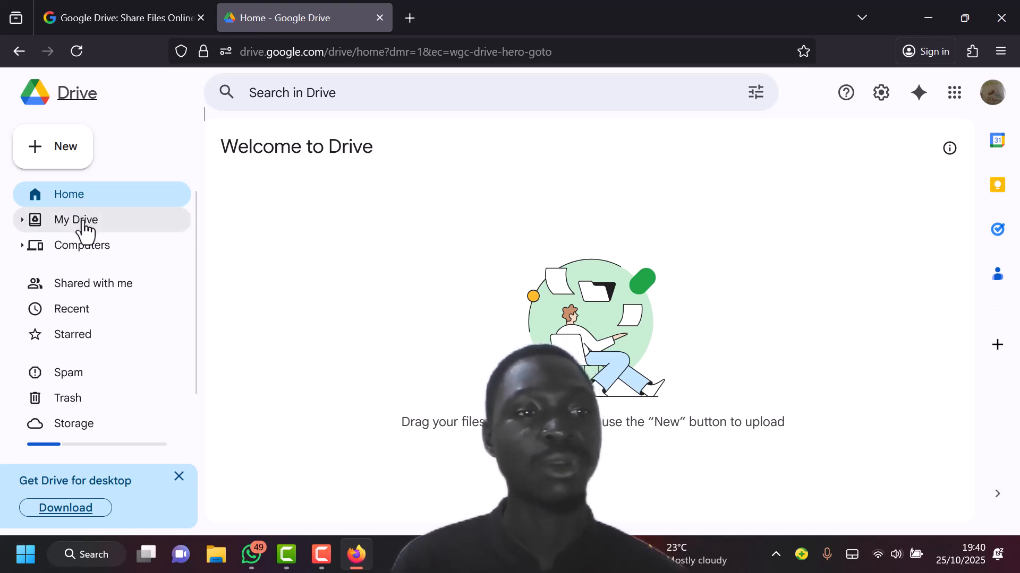
Go back to My Drive and review the people and groups offered by the People filter.
{"action": "left_click", "coordinate": [83, 223]}
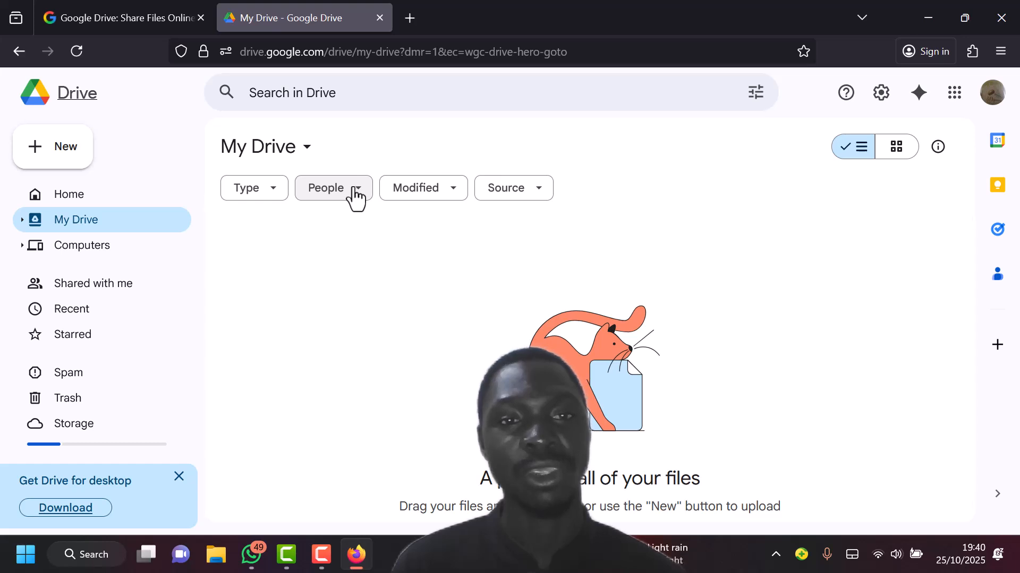
{"action": "left_click", "coordinate": [356, 195]}
{"action": "left_click", "coordinate": [356, 195]}
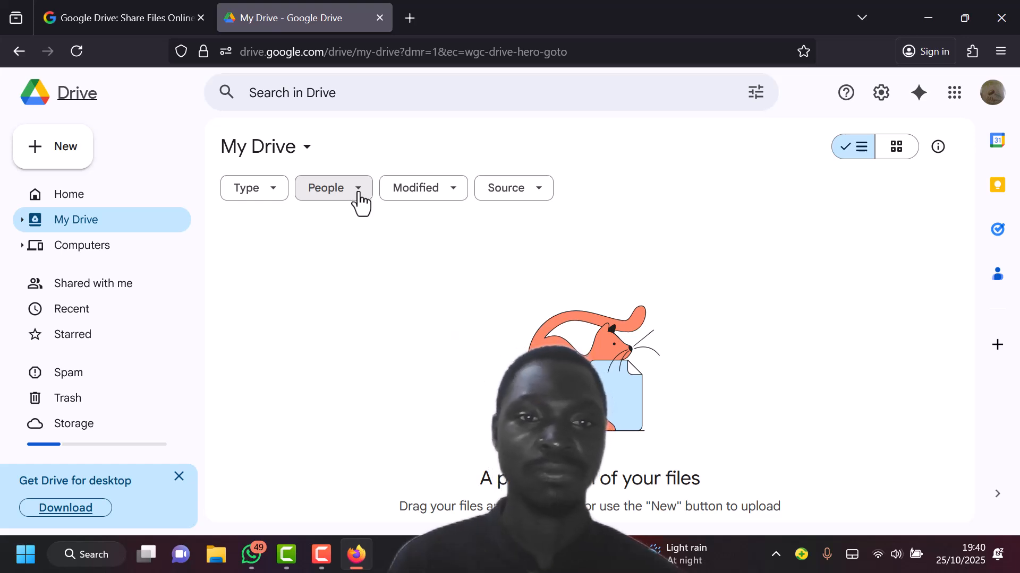
{"action": "left_click", "coordinate": [359, 195]}
{"action": "left_click", "coordinate": [359, 195]}
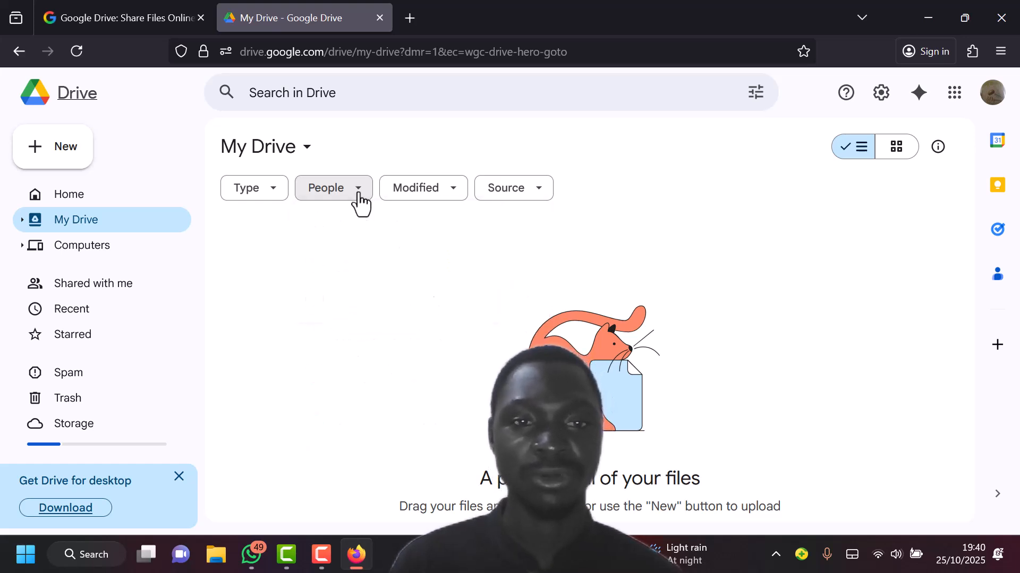
{"action": "left_click", "coordinate": [359, 195]}
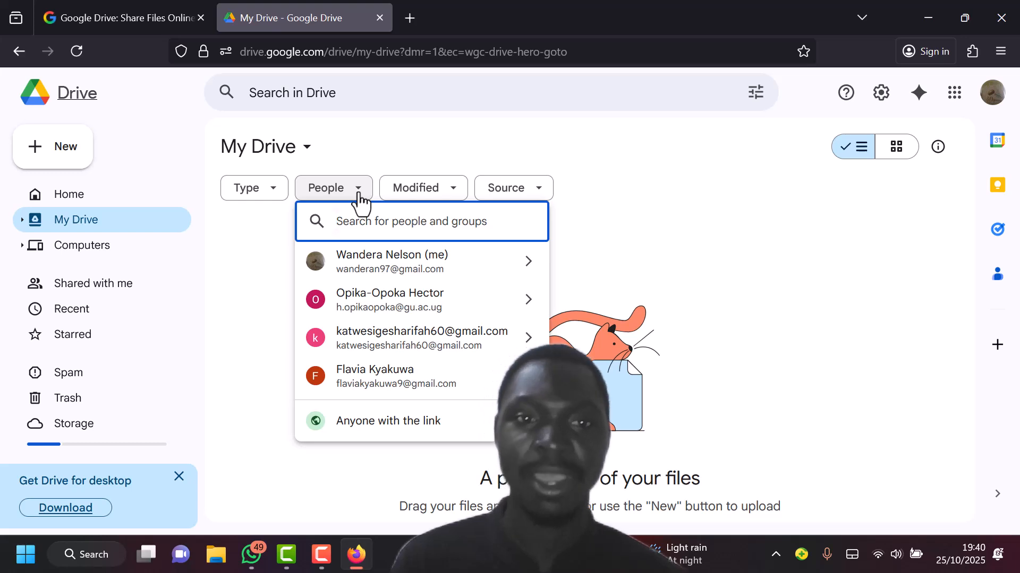
{"action": "left_click", "coordinate": [585, 208]}
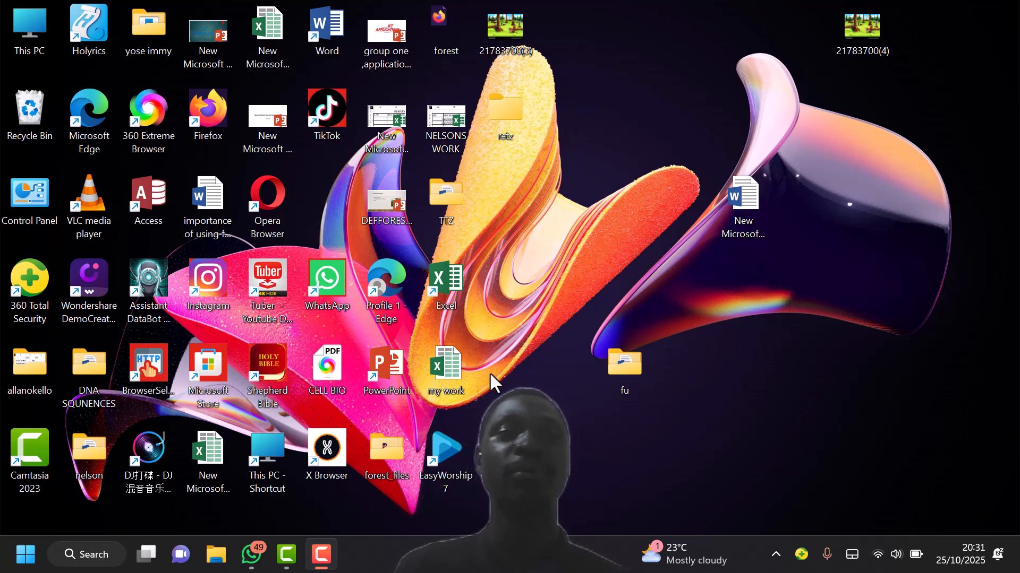
Open Firefox from its desktop shortcut.
{"action": "right_click", "coordinate": [203, 129]}
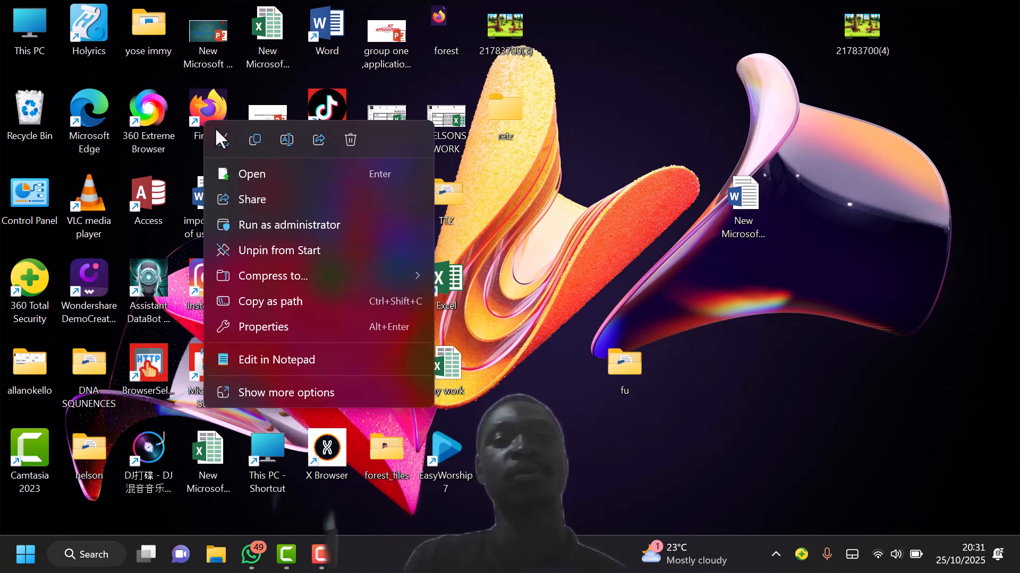
{"action": "left_click", "coordinate": [266, 175]}
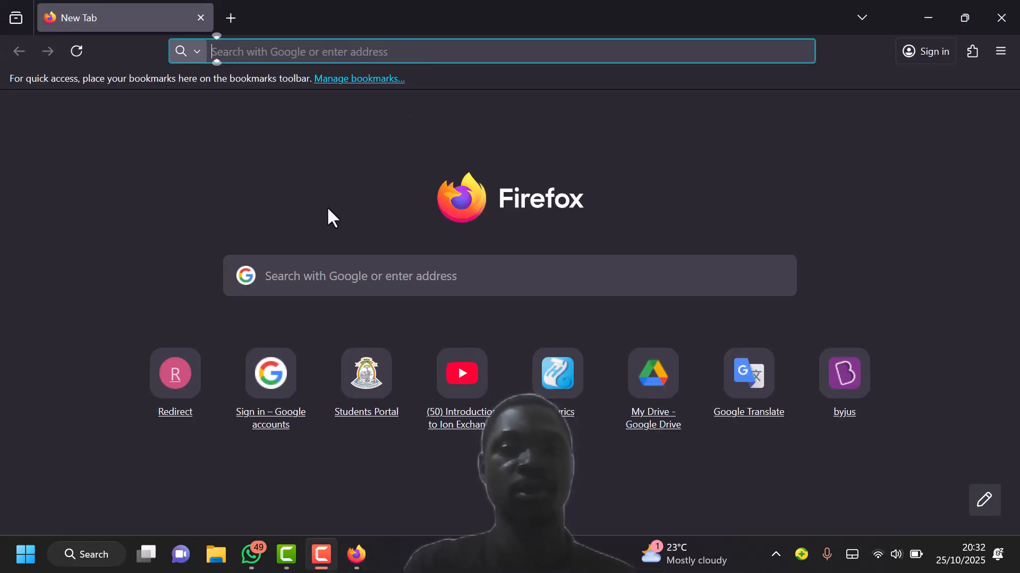
Search Google for "GOOGLE FORM", open Google Forms from the results and create a blank form.
{"action": "left_click", "coordinate": [286, 284]}
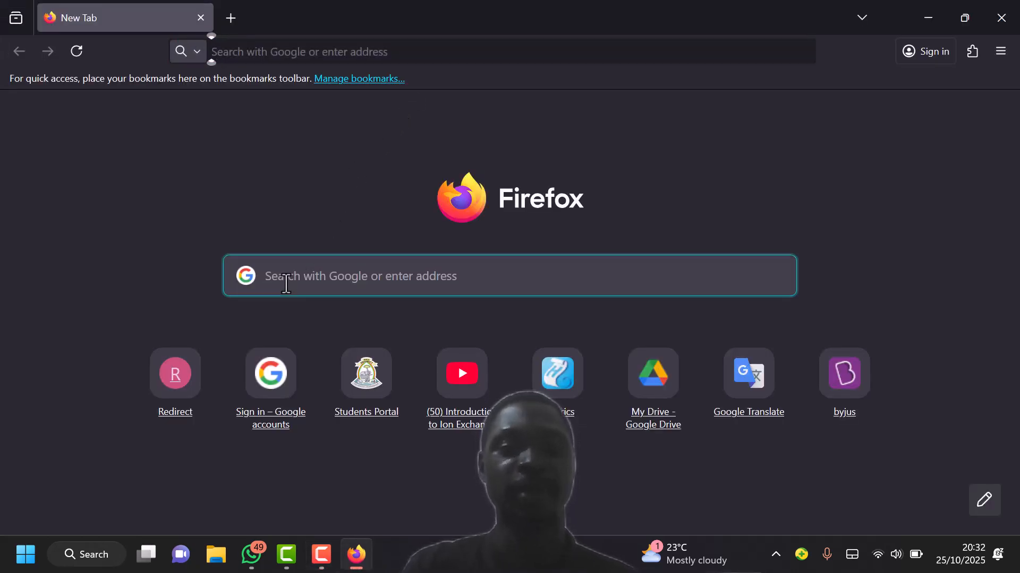
{"action": "type", "text": "GOOGLE"}
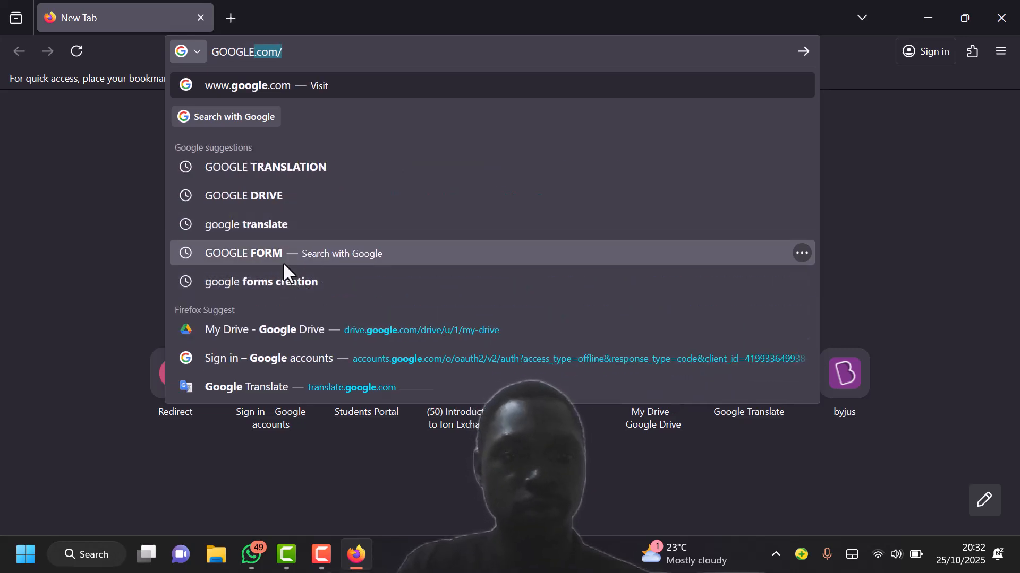
{"action": "left_click", "coordinate": [274, 255]}
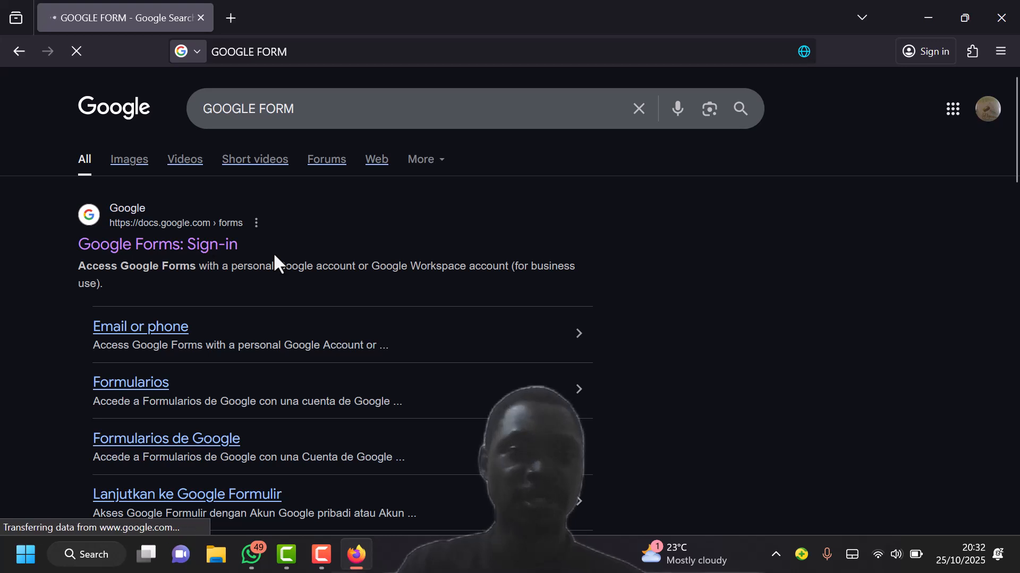
{"action": "left_click", "coordinate": [188, 223]}
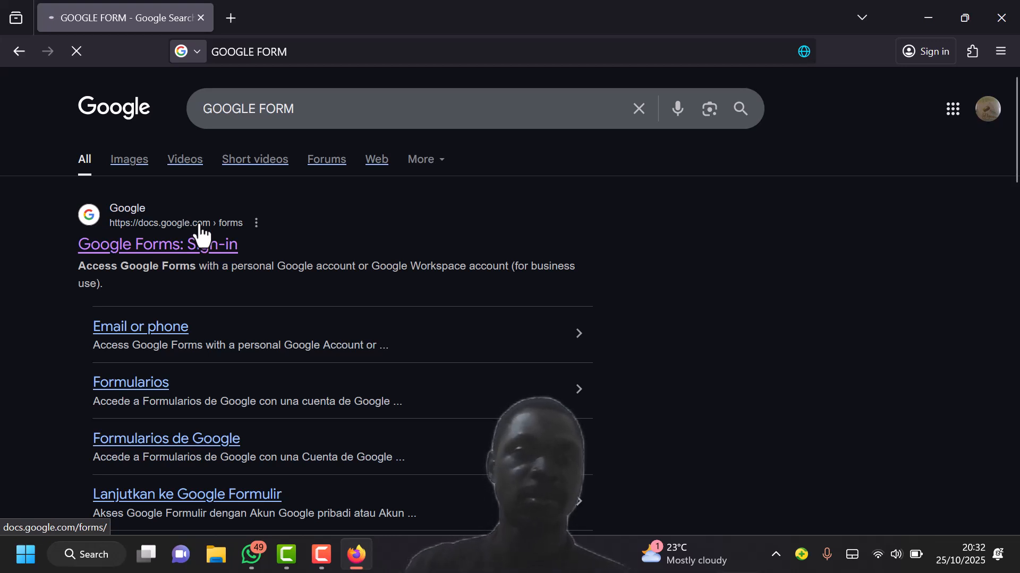
{"action": "left_click", "coordinate": [127, 218]}
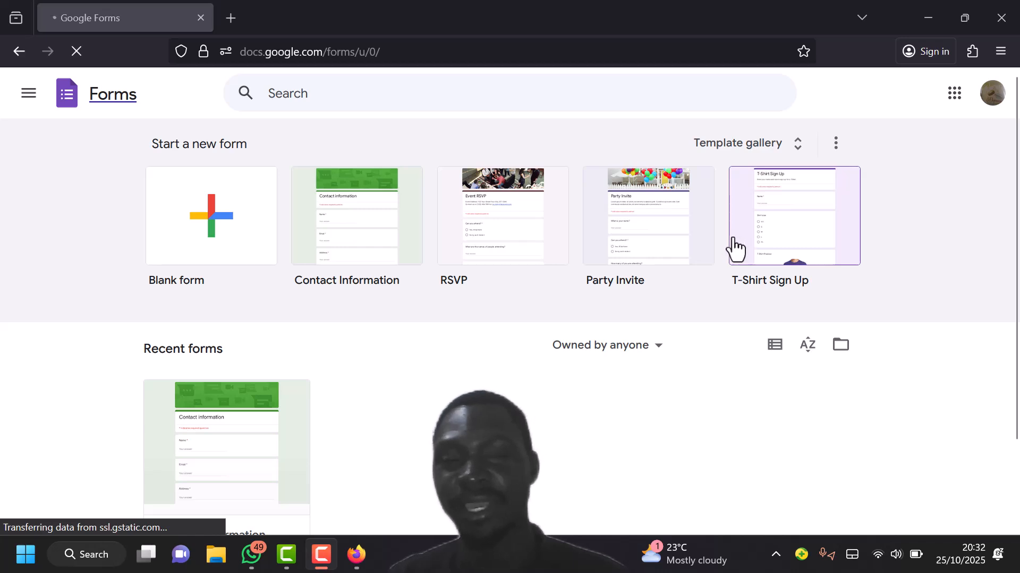
{"action": "left_click", "coordinate": [222, 229]}
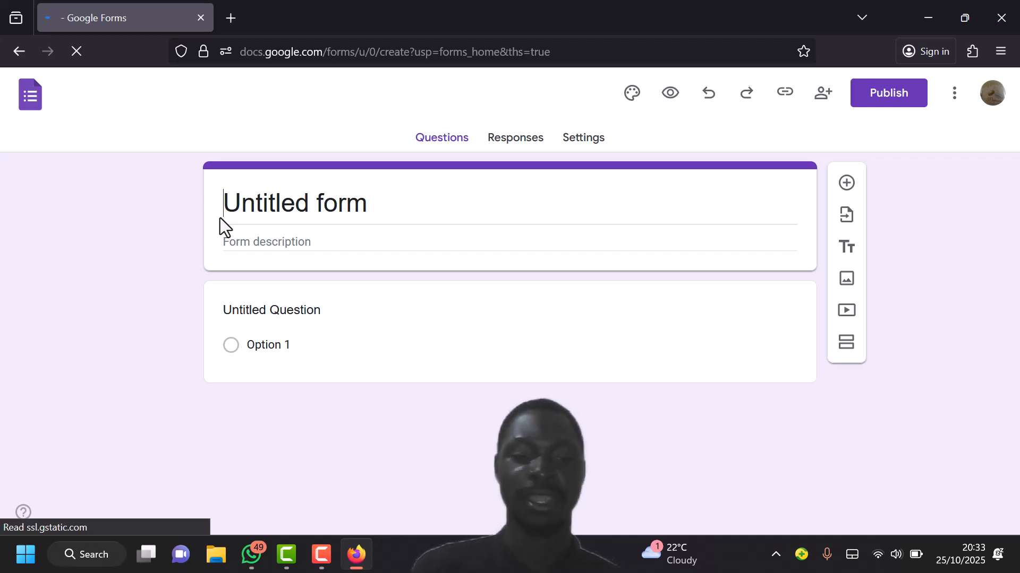
{"action": "key", "text": "ctrl+f"}
{"action": "type", "text": "M"}
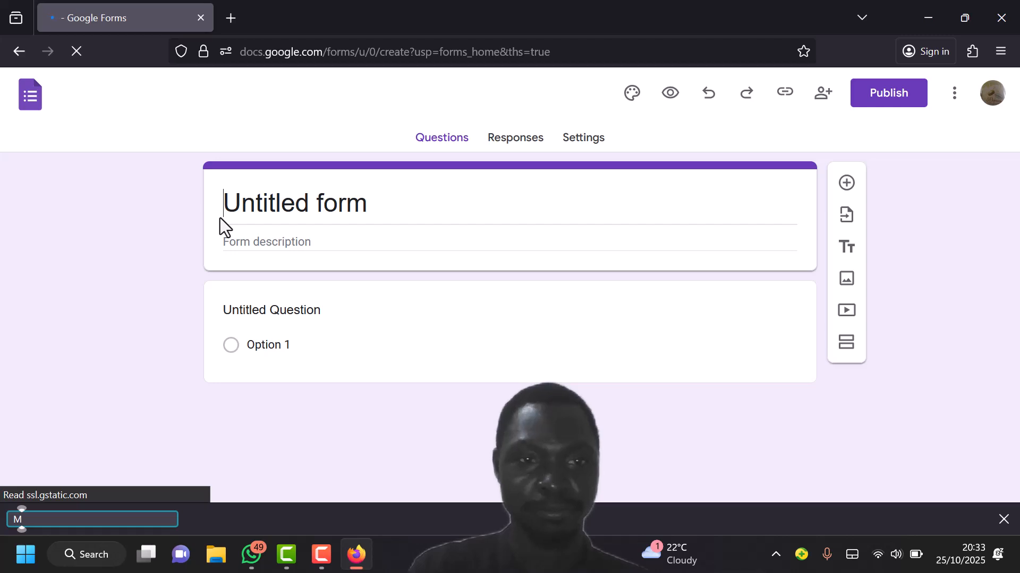
{"action": "key", "text": "Escape"}
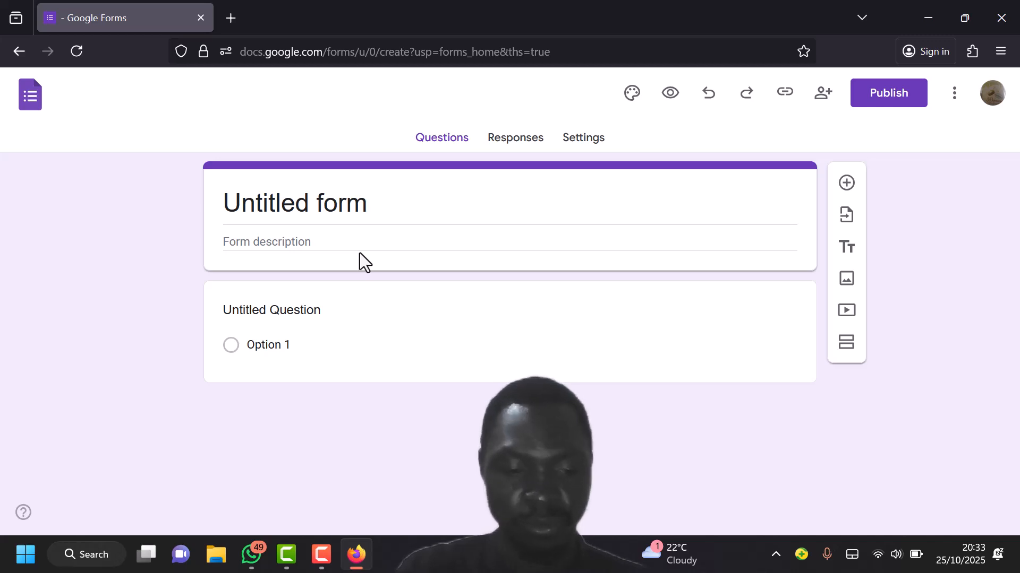
{"action": "key", "text": "ctrl+f"}
{"action": "type", "text": "M"}
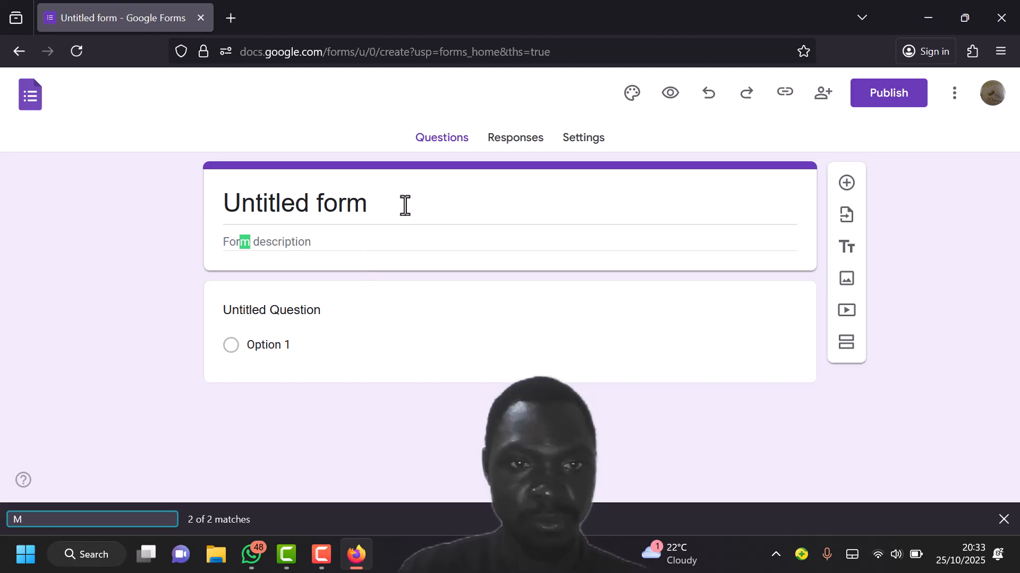
{"action": "key", "text": "Escape"}
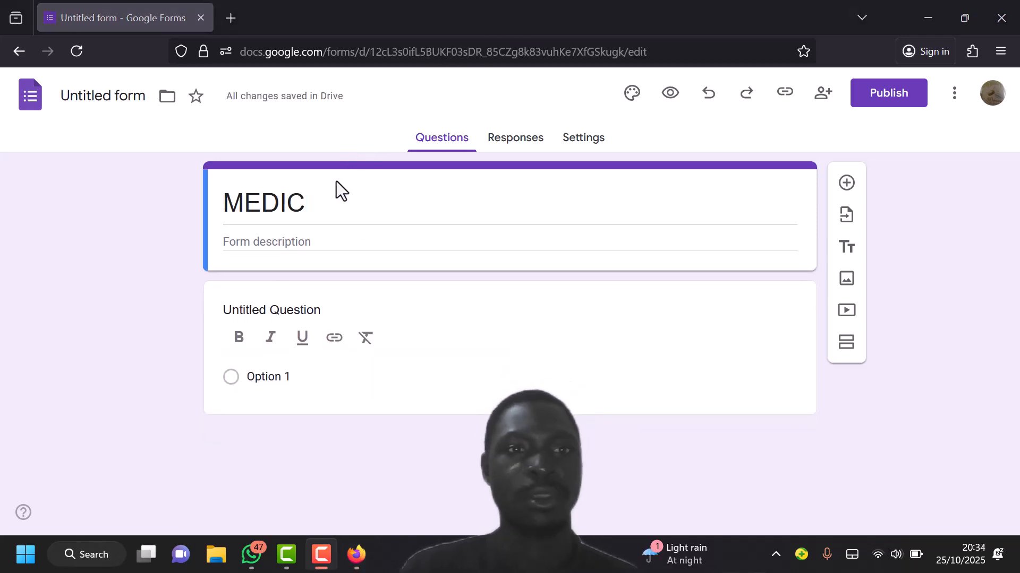
Complete the form's title so that it reads "MEDICAL FOR M".
{"action": "left_click", "coordinate": [311, 203]}
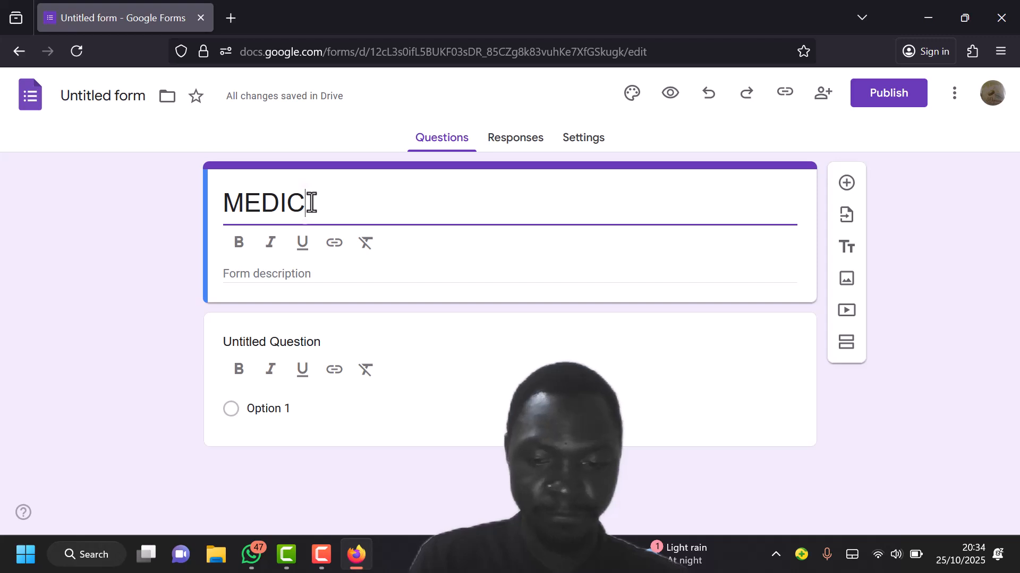
{"action": "type", "text": "AL"}
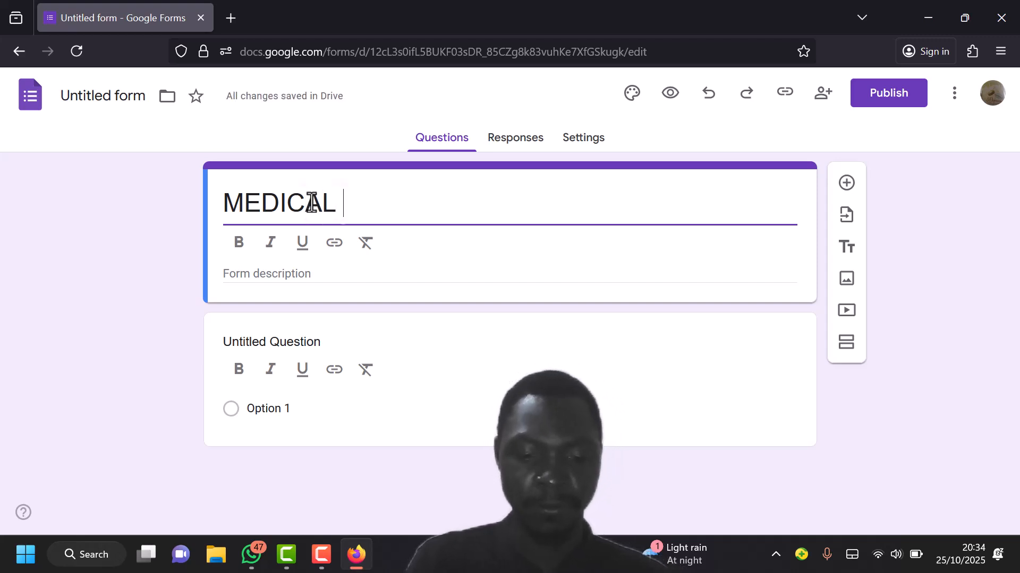
{"action": "type", "text": " FOR "}
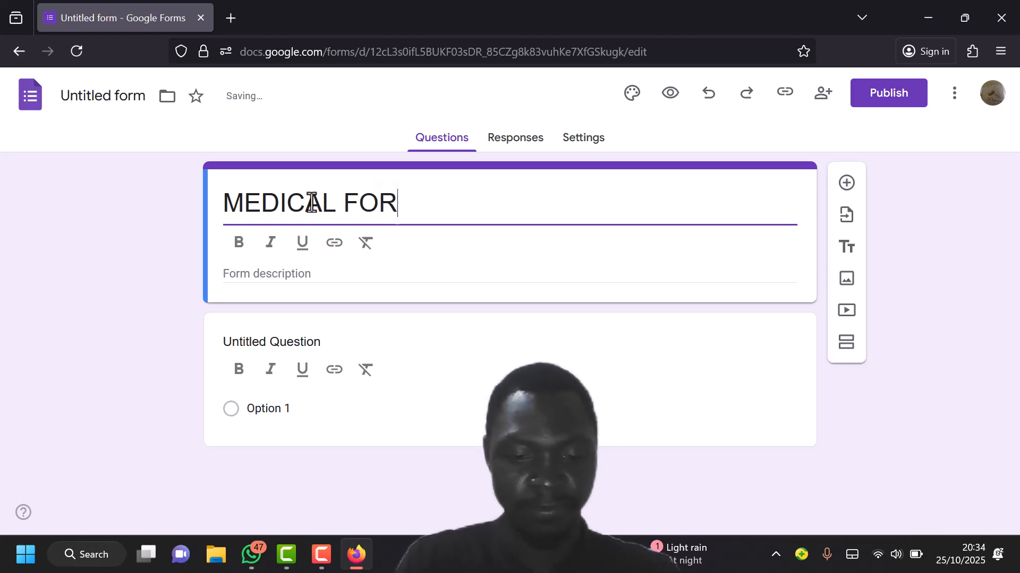
{"action": "type", "text": "M"}
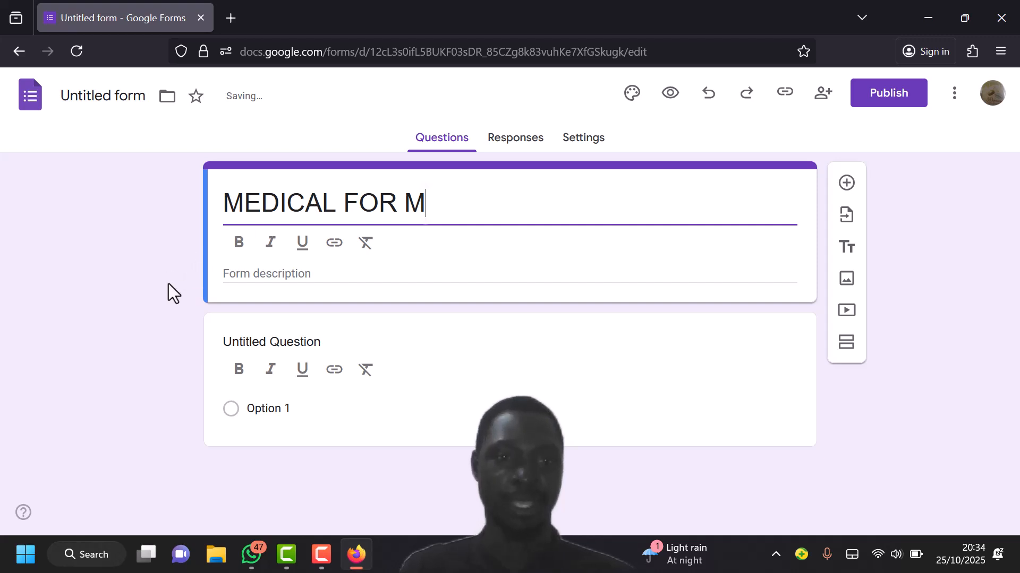
Turn on bold and underline formatting for the empty form description, and leave the description without text.
{"action": "left_click", "coordinate": [274, 276]}
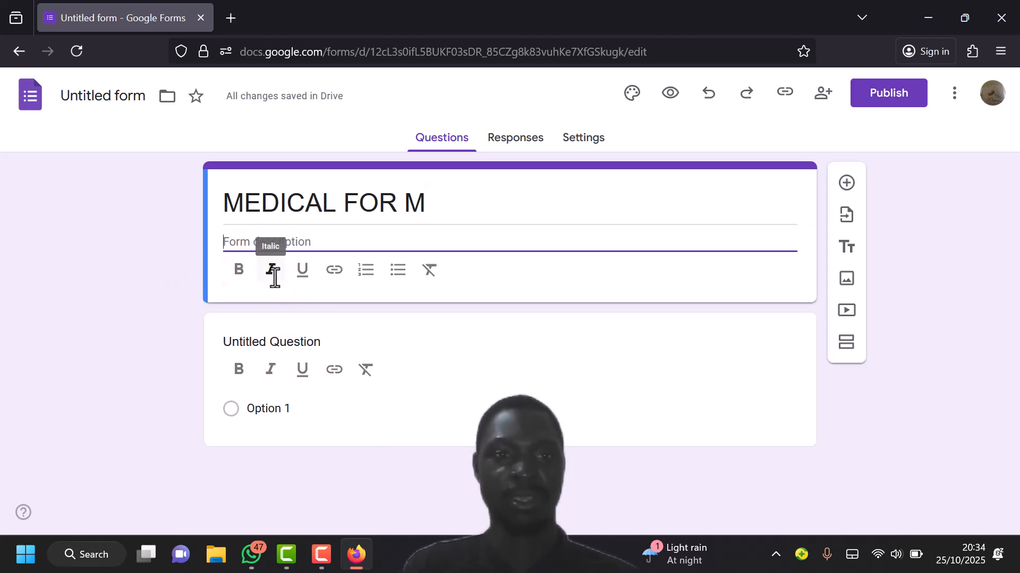
{"action": "left_click", "coordinate": [240, 271]}
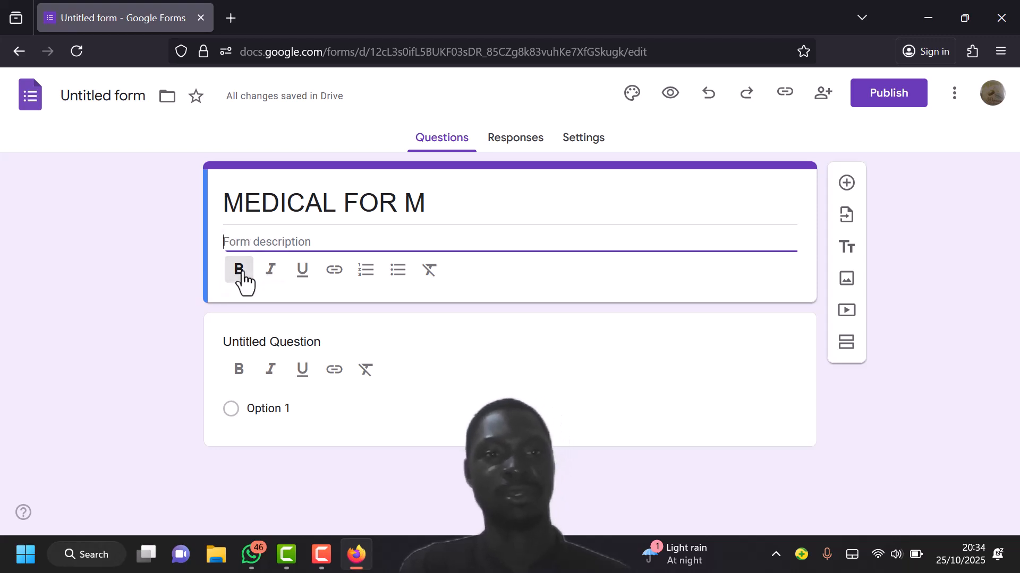
{"action": "left_click", "coordinate": [307, 280]}
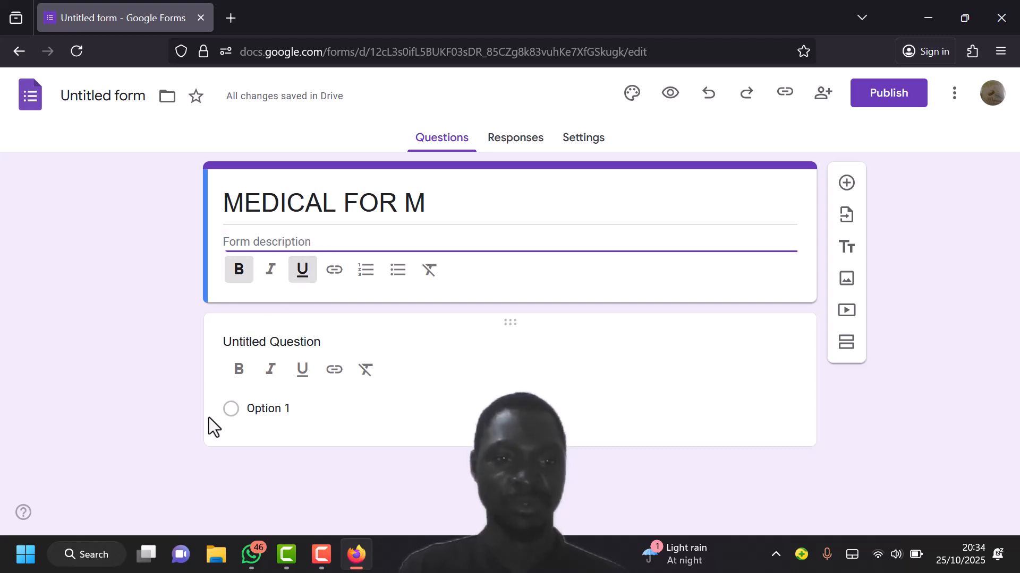
{"action": "left_click", "coordinate": [84, 274]}
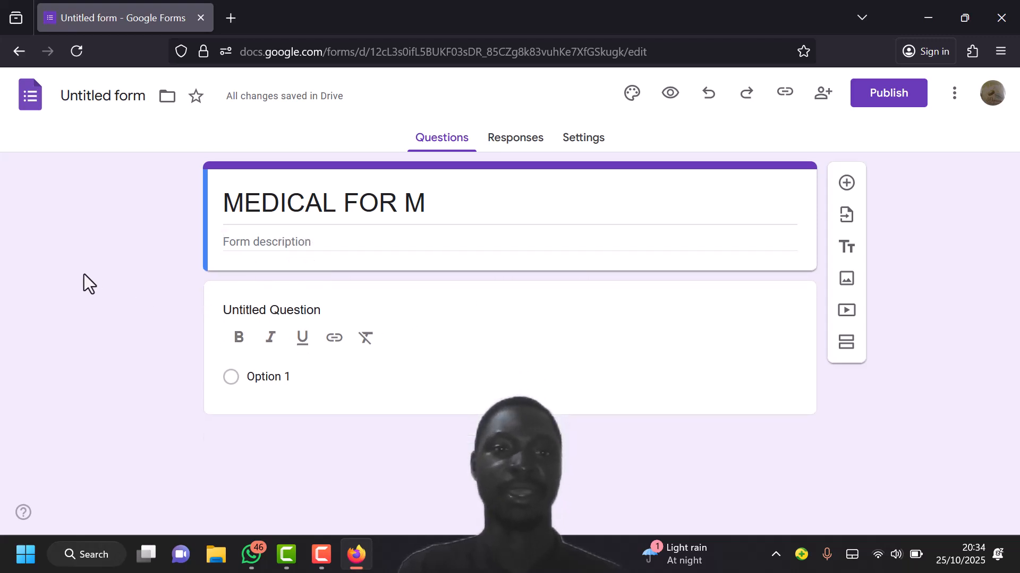
Name the untitled question's first option "NAME" and add a second option "SUR NAME".
{"action": "left_click", "coordinate": [232, 377]}
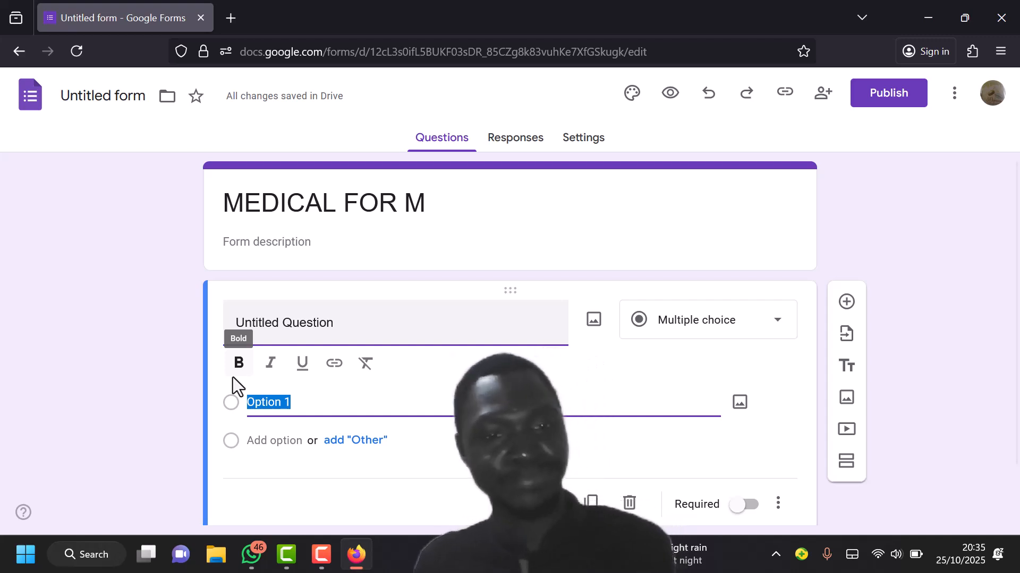
{"action": "type", "text": "NAME"}
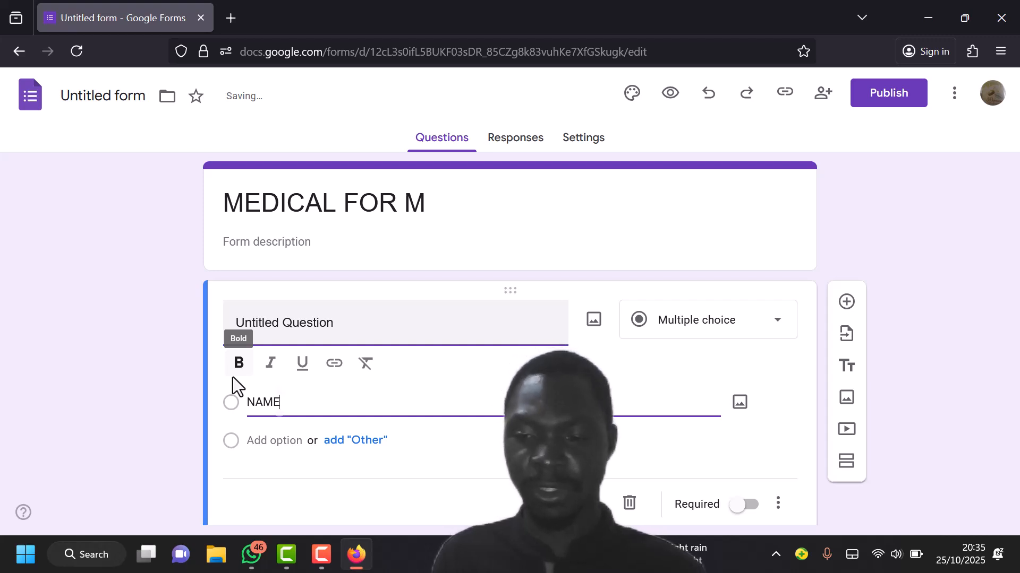
{"action": "key", "text": "Return"}
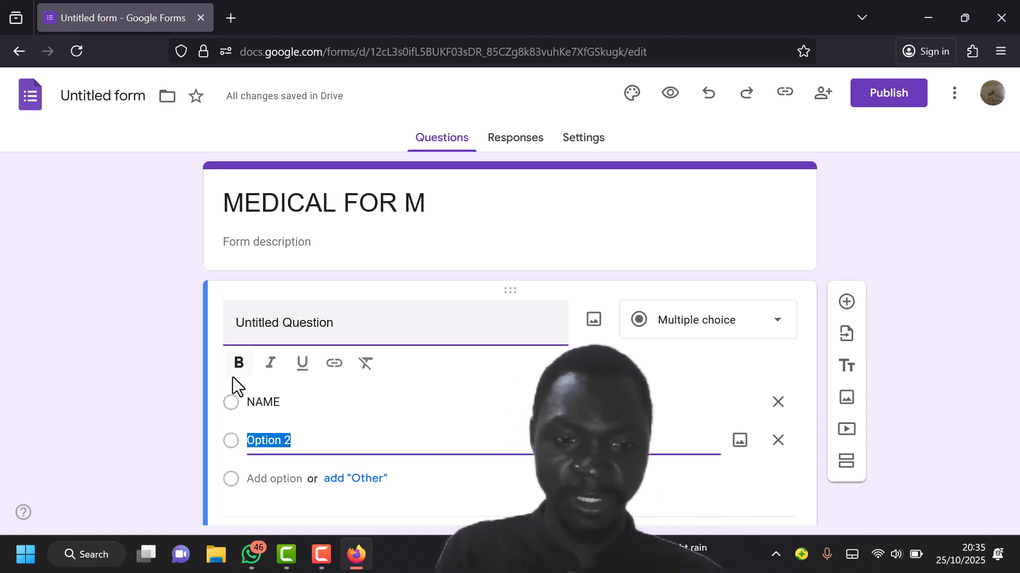
{"action": "type", "text": "SU"}
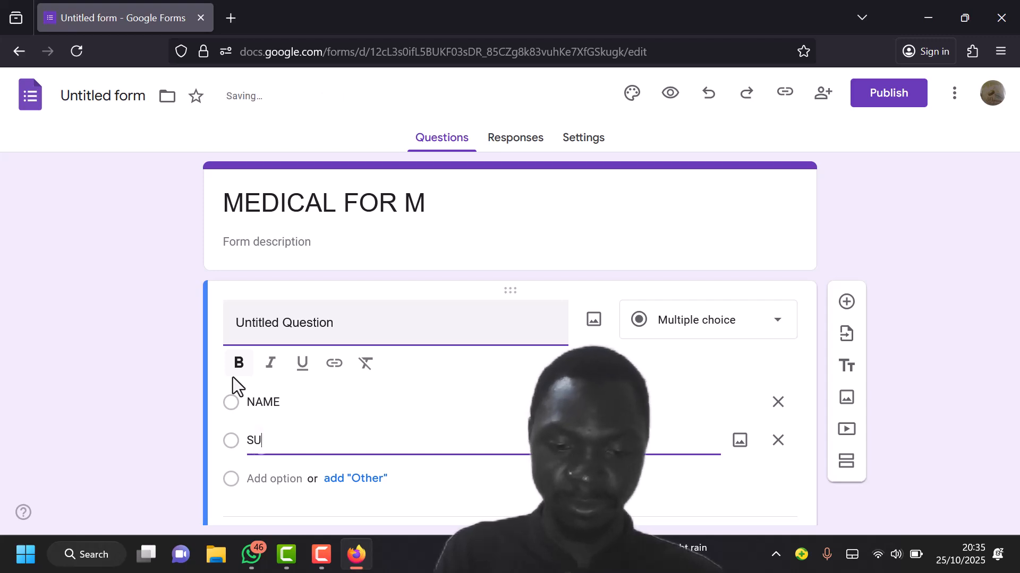
{"action": "type", "text": "R NAME"}
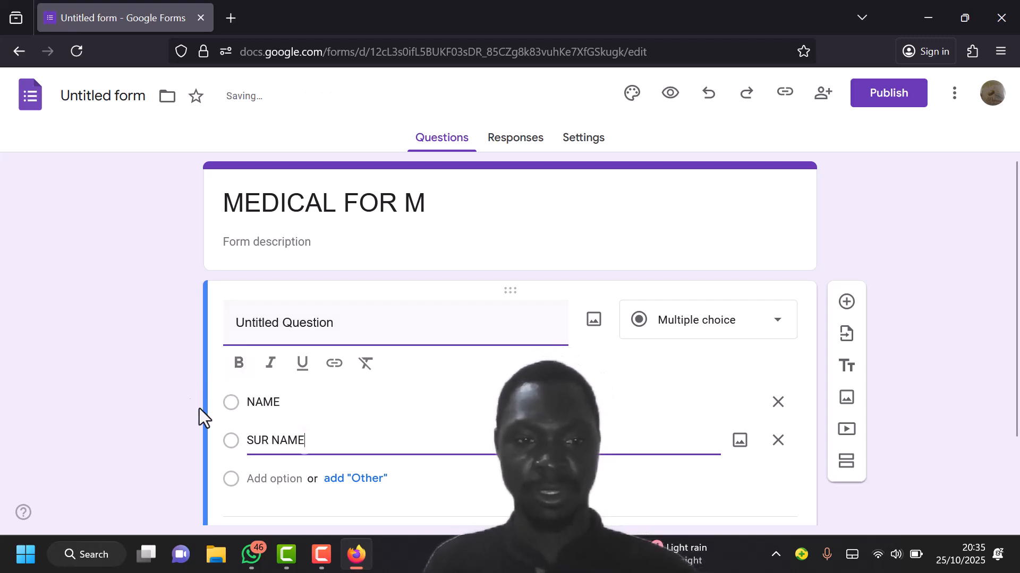
Add a third option "DATE OF BIRTH" to the untitled multiple-choice question.
{"action": "left_click", "coordinate": [228, 479]}
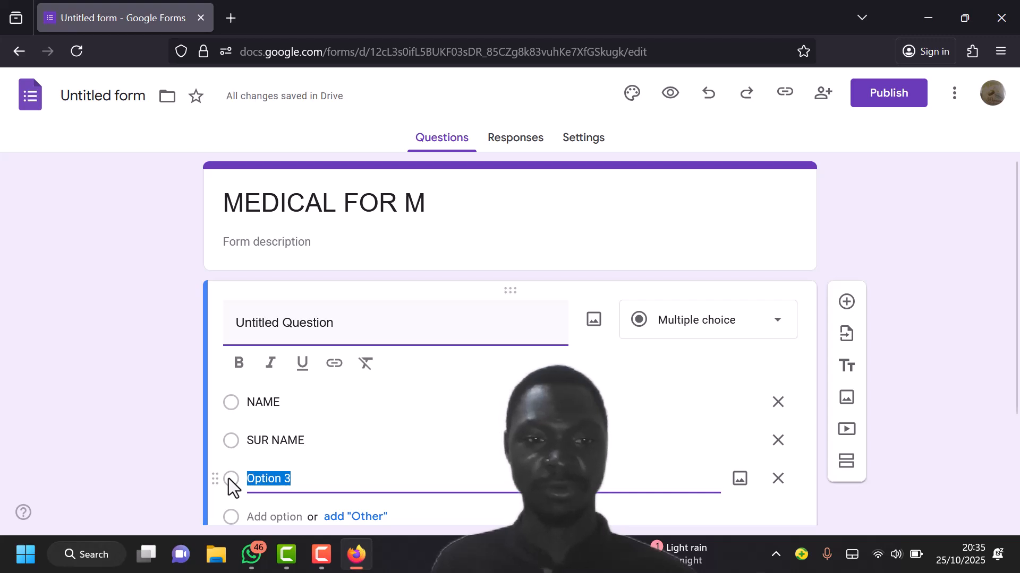
{"action": "key", "text": "BackSpace"}
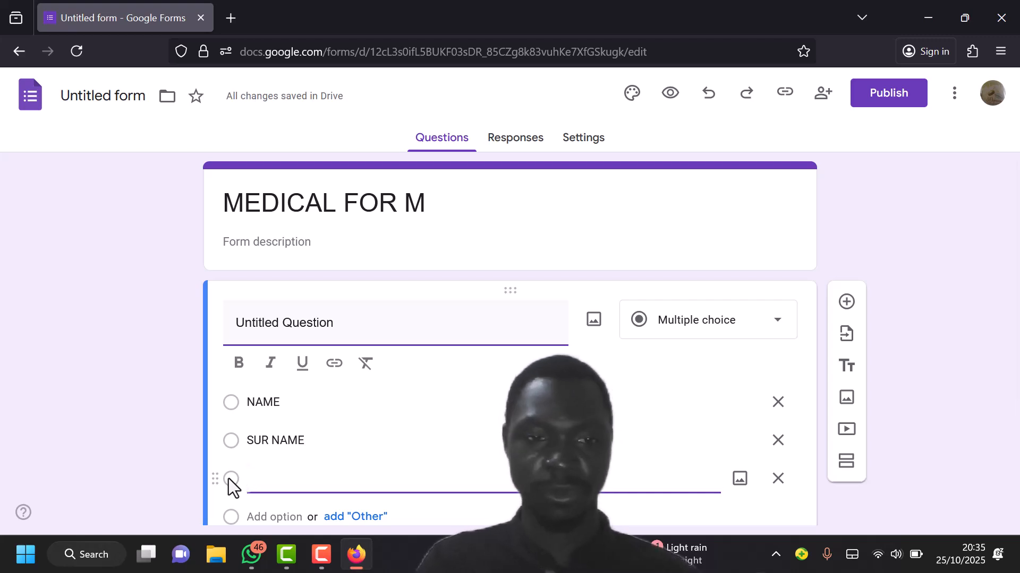
{"action": "type", "text": "DA"}
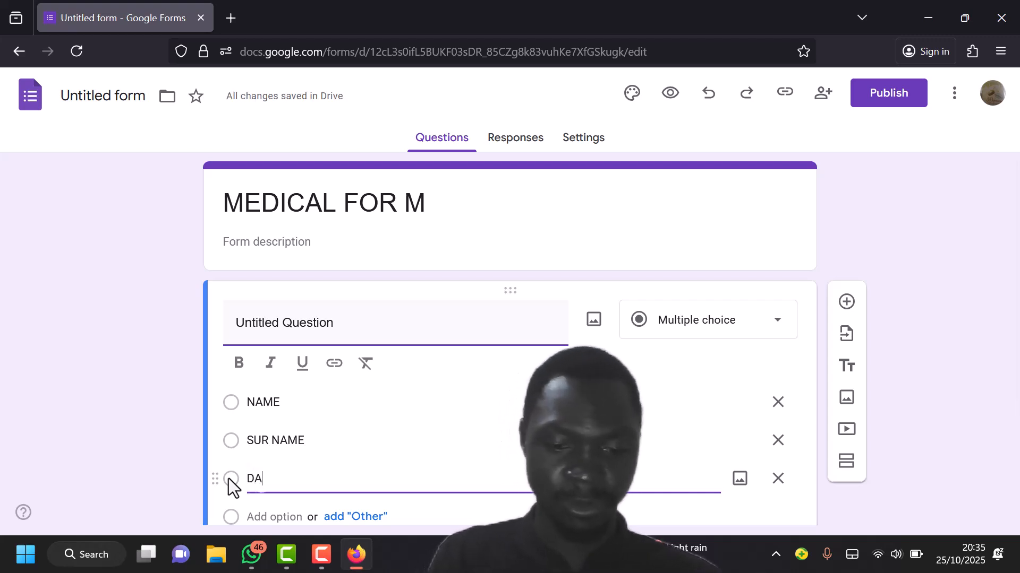
{"action": "type", "text": "TE "}
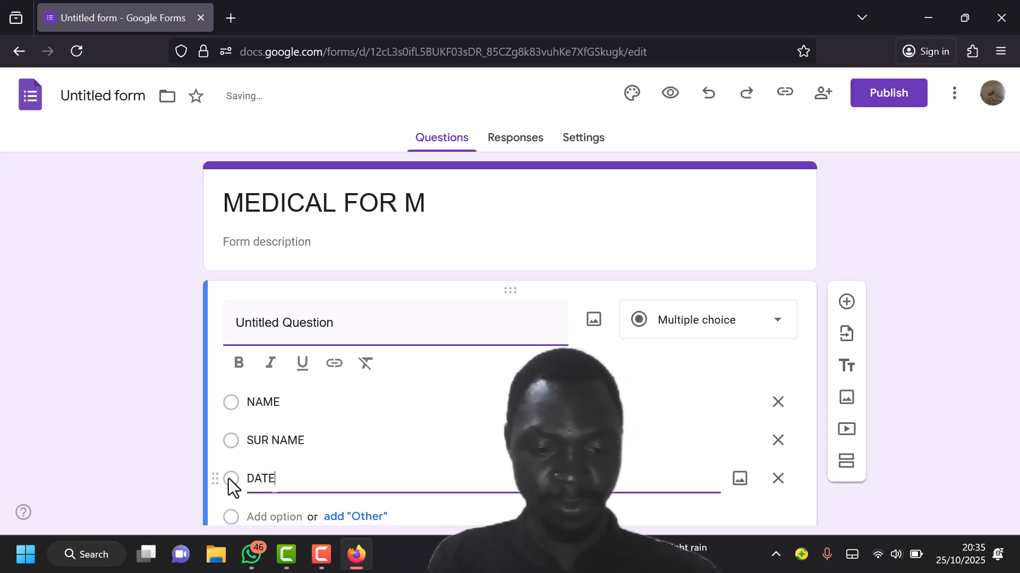
{"action": "type", "text": "O"}
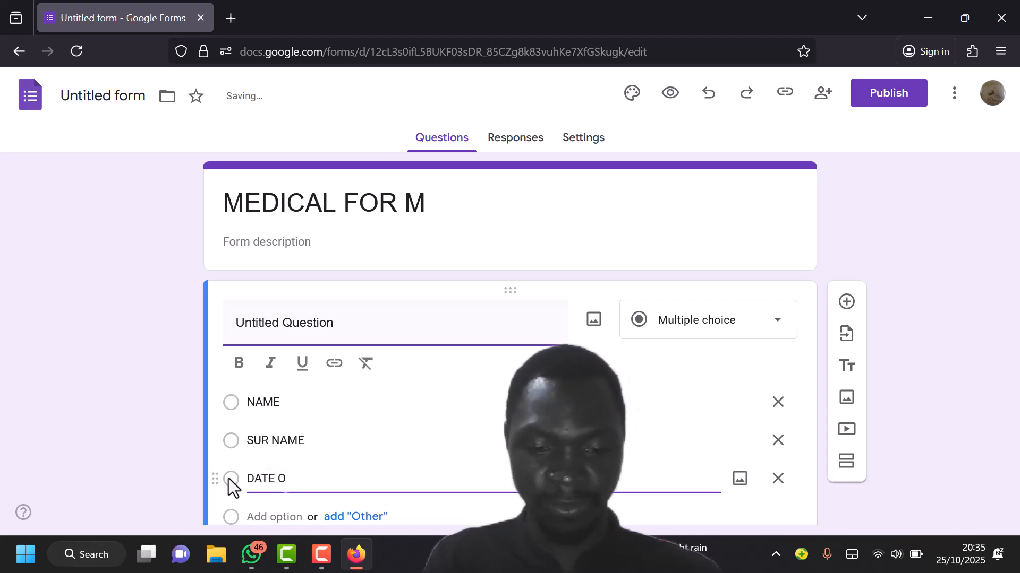
{"action": "type", "text": "F BIR"}
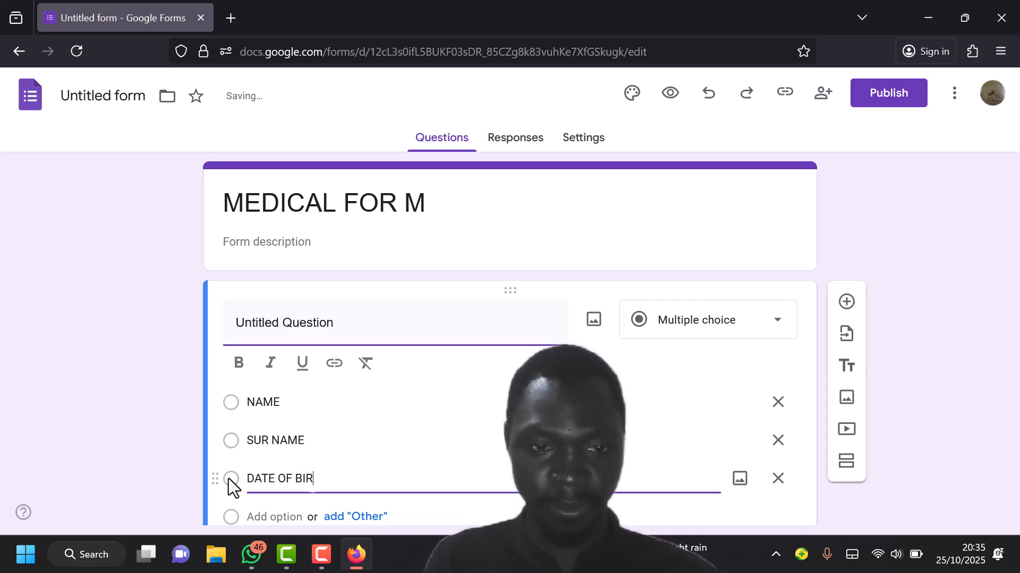
{"action": "type", "text": "TH"}
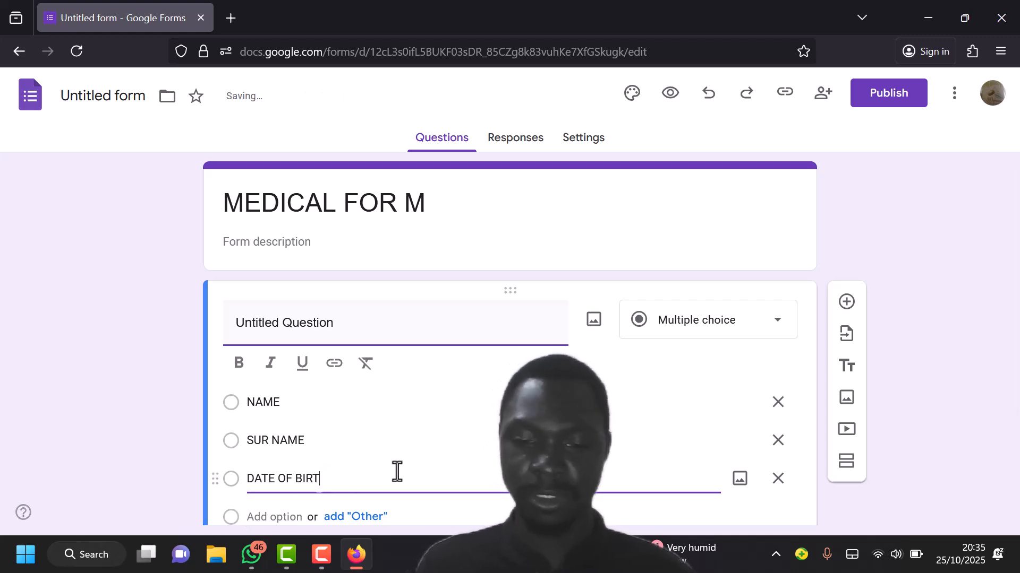
{"action": "type", "text": "H"}
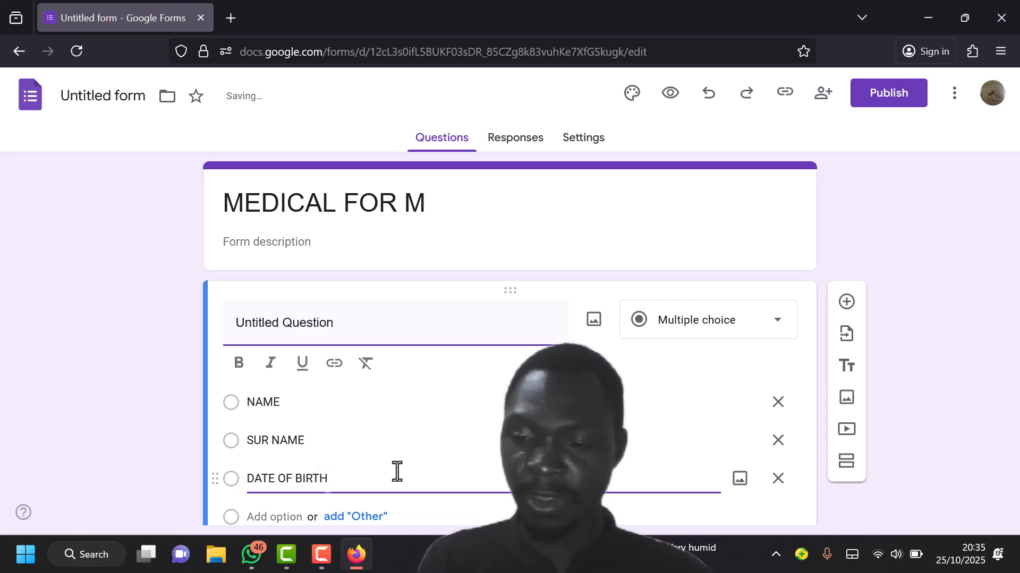
Add the options "CONTACT", "ADRESS" and "MEDICAL STATEMENT" below "DATE OF BIRTH" in the multiple-choice question.
{"action": "key", "text": "Return"}
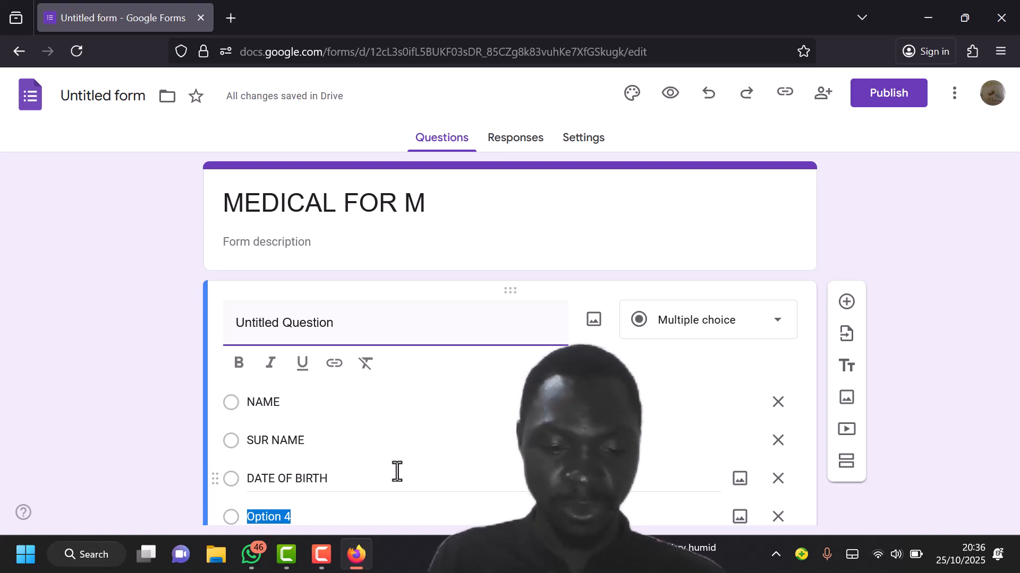
{"action": "type", "text": "CON"}
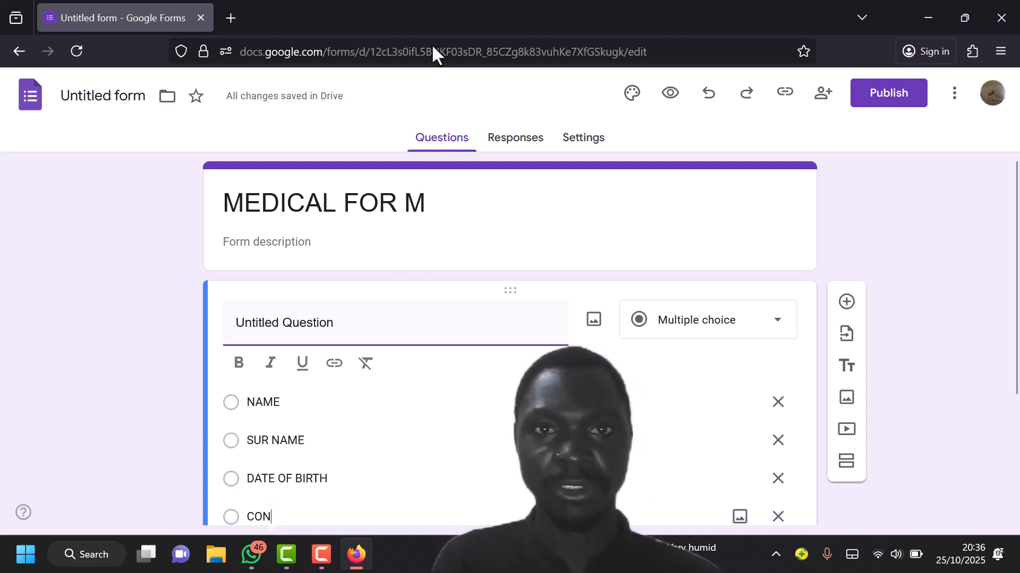
{"action": "mouse_move", "coordinate": [307, 560]}
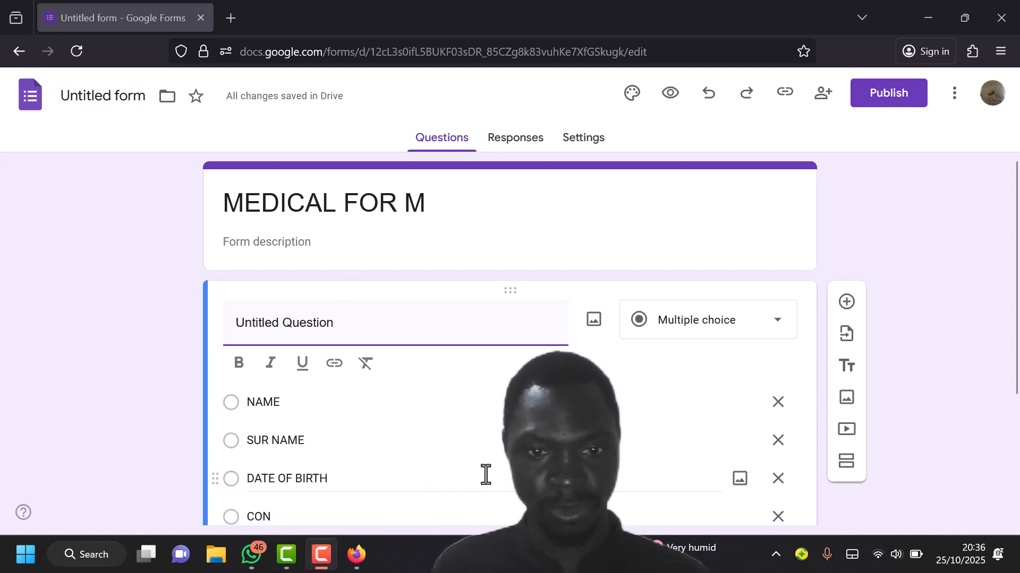
{"action": "left_click", "coordinate": [280, 511]}
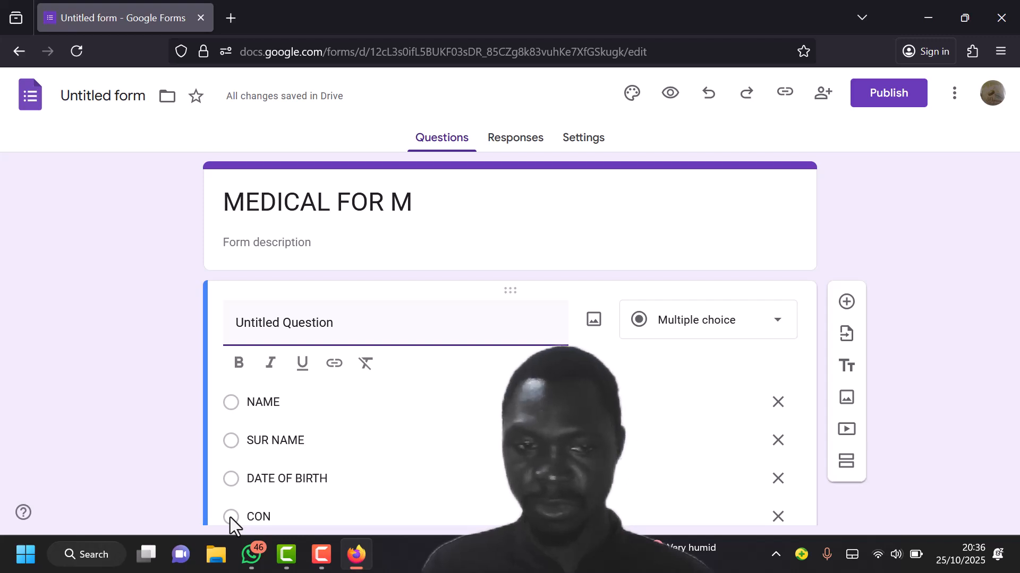
{"action": "mouse_move", "coordinate": [352, 555]}
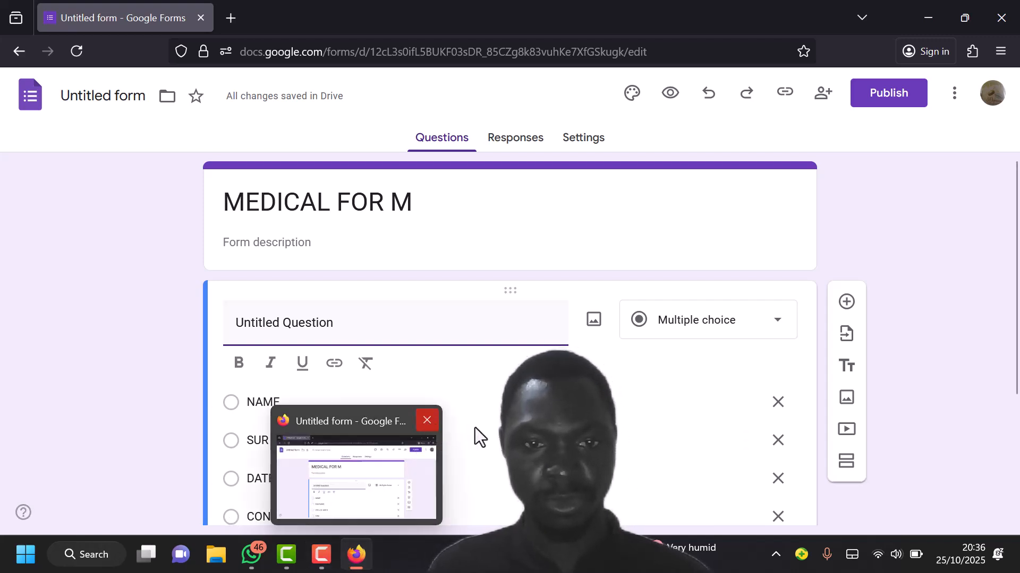
{"action": "left_click", "coordinate": [290, 502]}
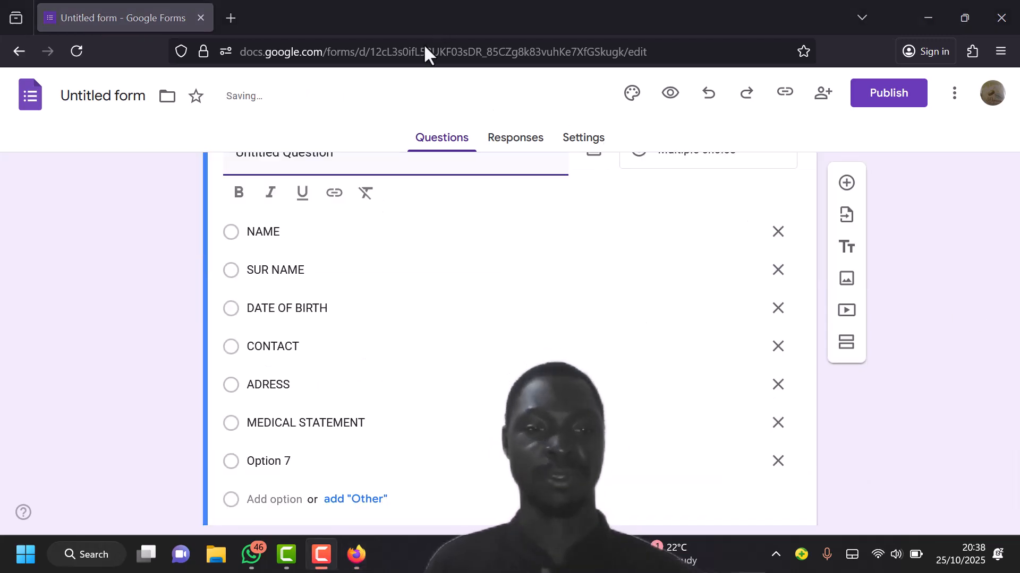
Name the question's seventh option "BILE".
{"action": "left_click", "coordinate": [287, 460]}
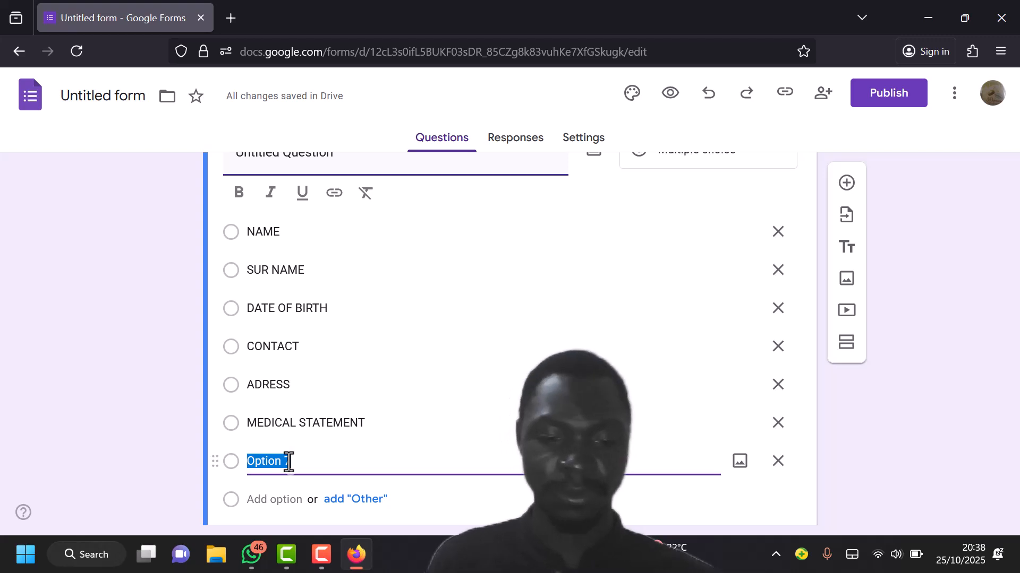
{"action": "type", "text": "RE"}
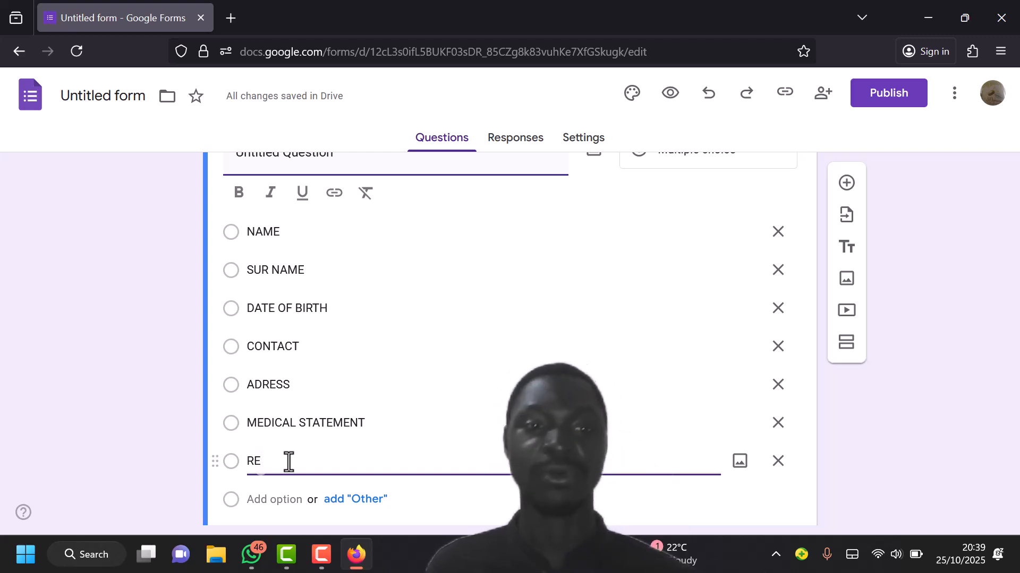
{"action": "key", "text": "BackSpace"}
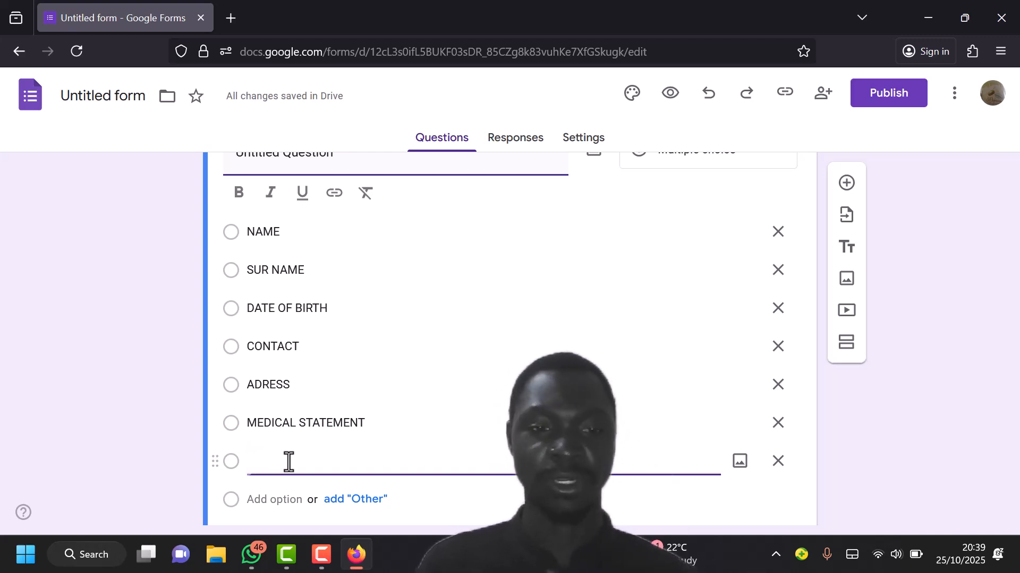
{"action": "type", "text": "BILE"}
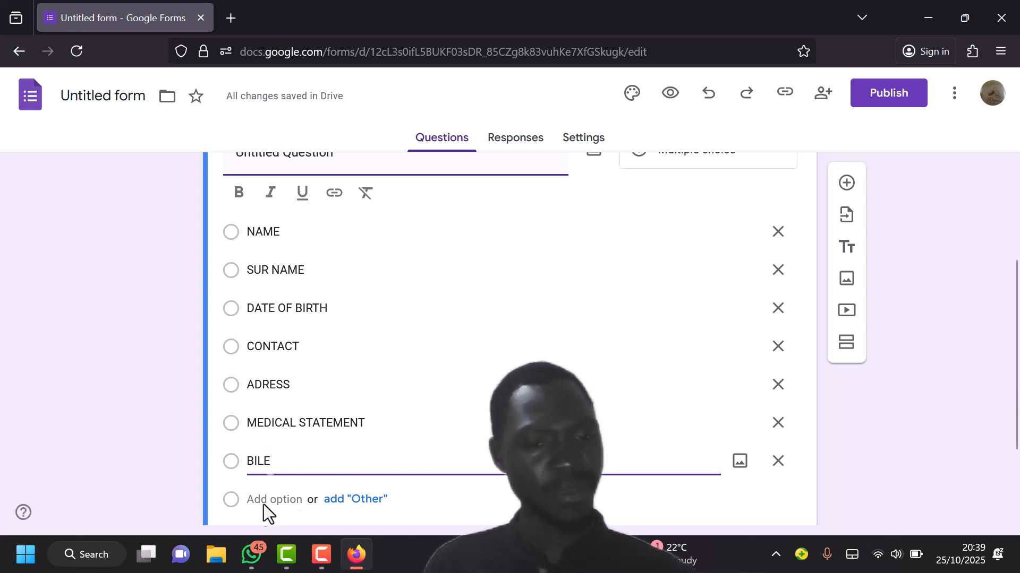
Add an eighth option "DR SIN" below "BILE" in the multiple-choice question.
{"action": "left_click", "coordinate": [228, 499]}
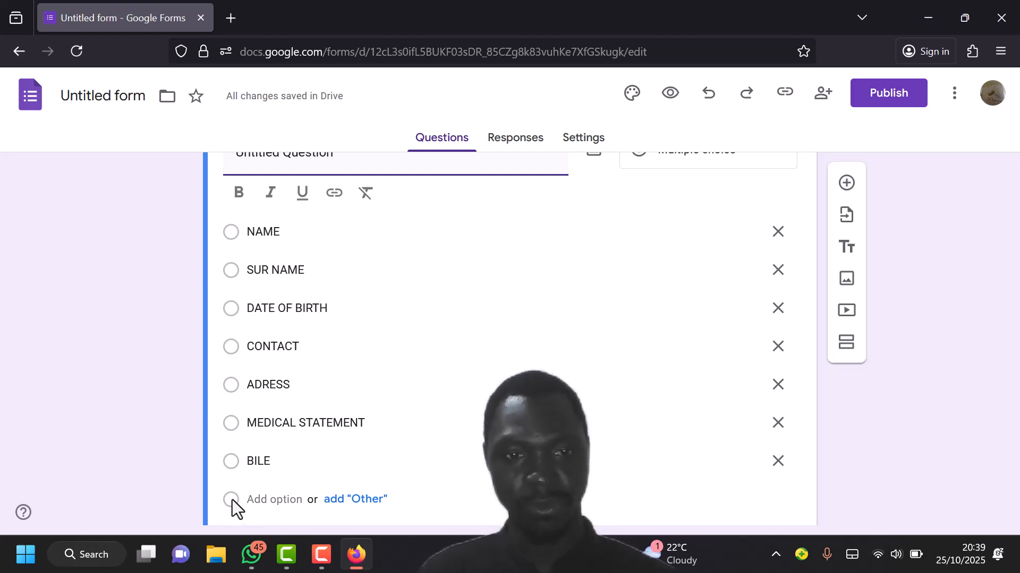
{"action": "double_click", "coordinate": [220, 485]}
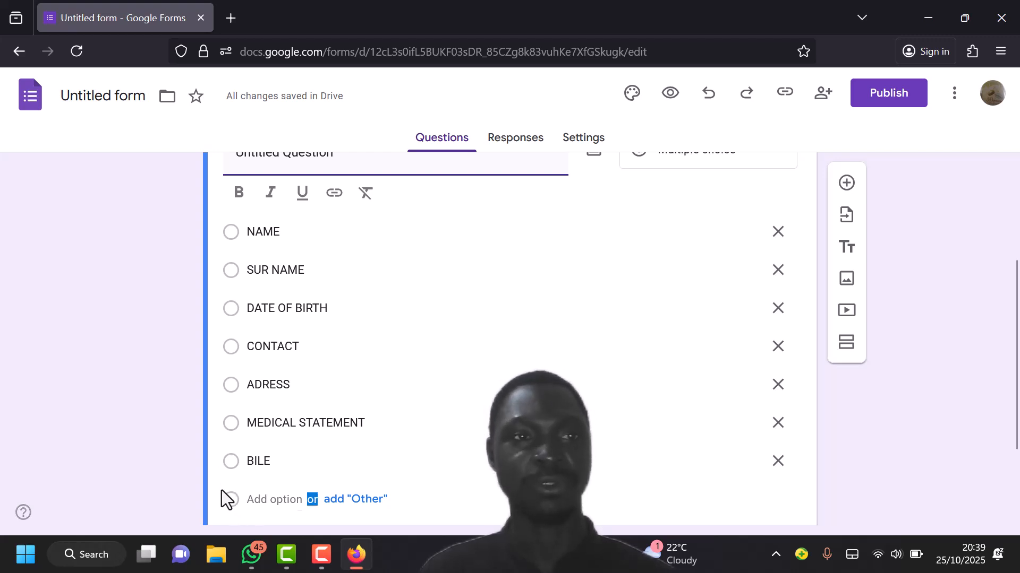
{"action": "left_click", "coordinate": [231, 500]}
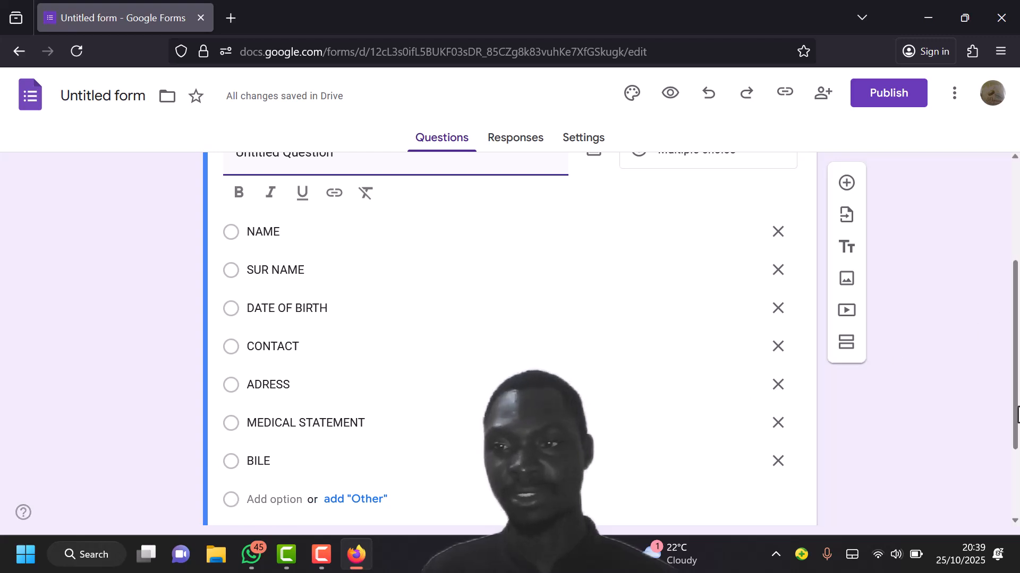
{"action": "left_click", "coordinate": [1015, 488]}
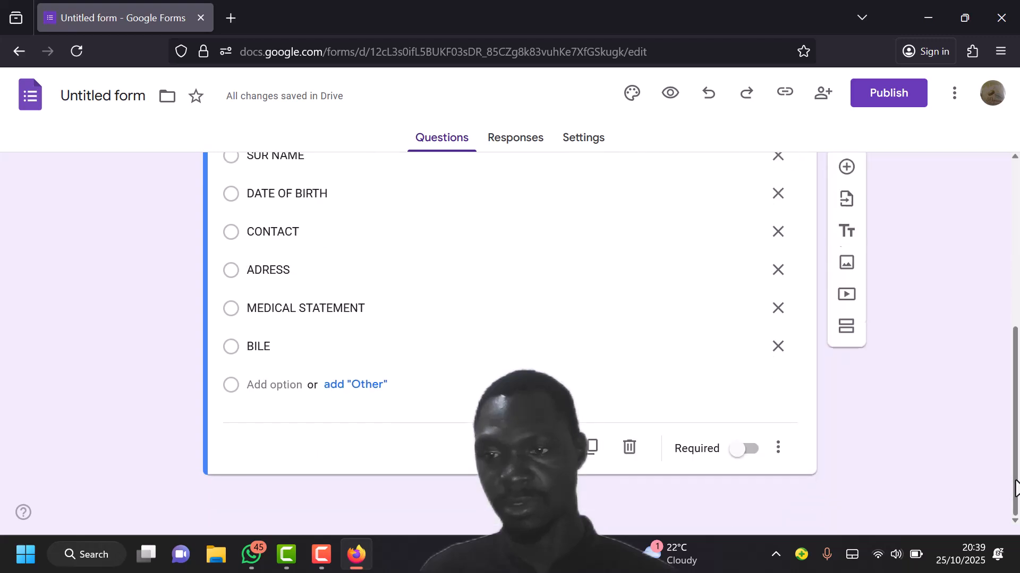
{"action": "left_click", "coordinate": [237, 389]}
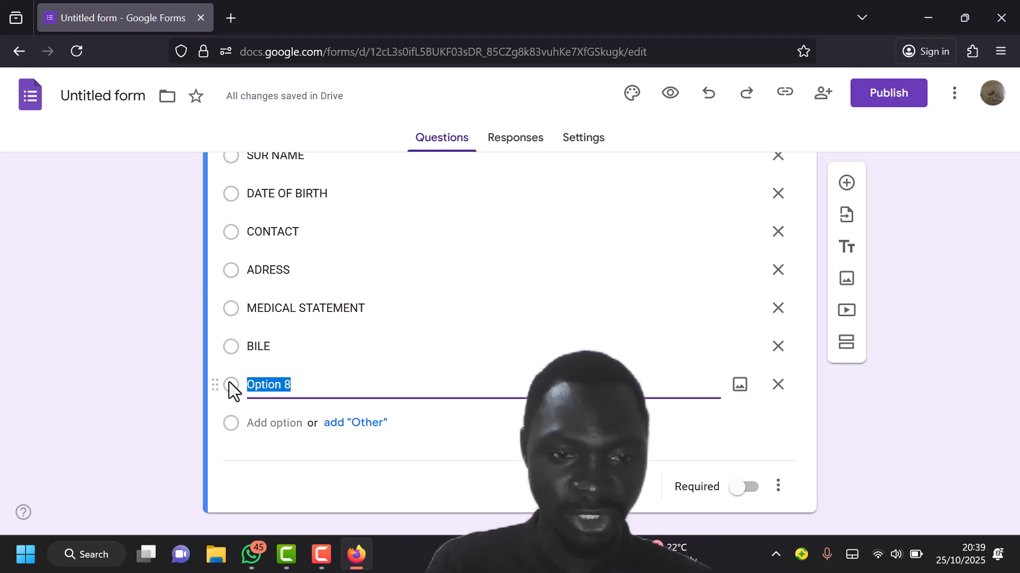
{"action": "type", "text": "DR"}
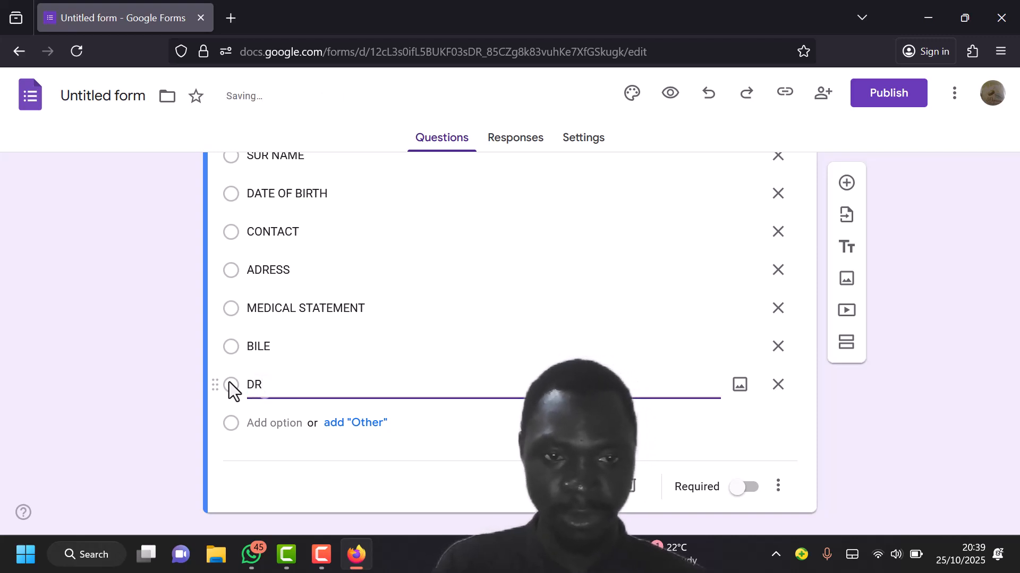
{"action": "type", "text": " S"}
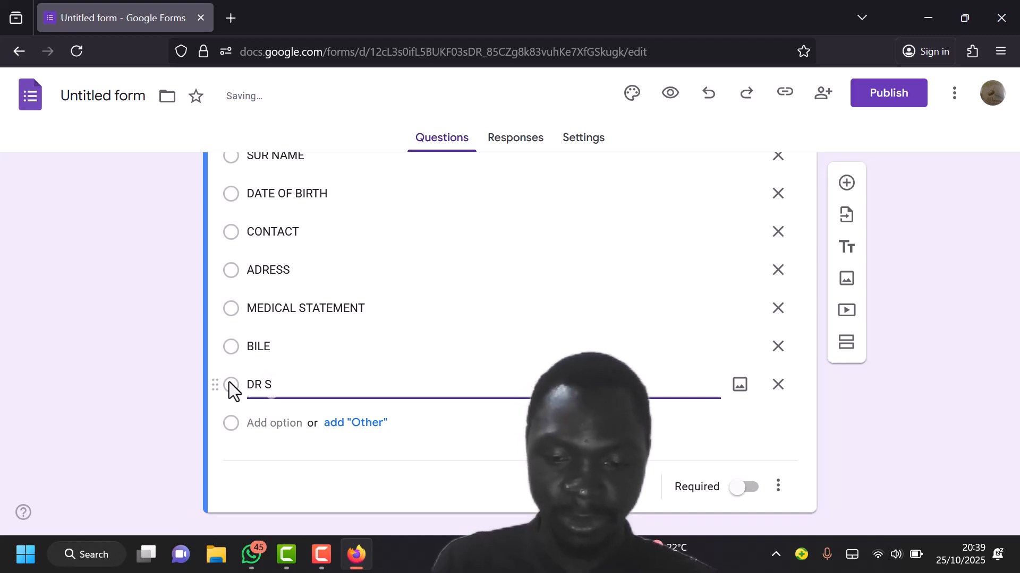
{"action": "type", "text": "IN"}
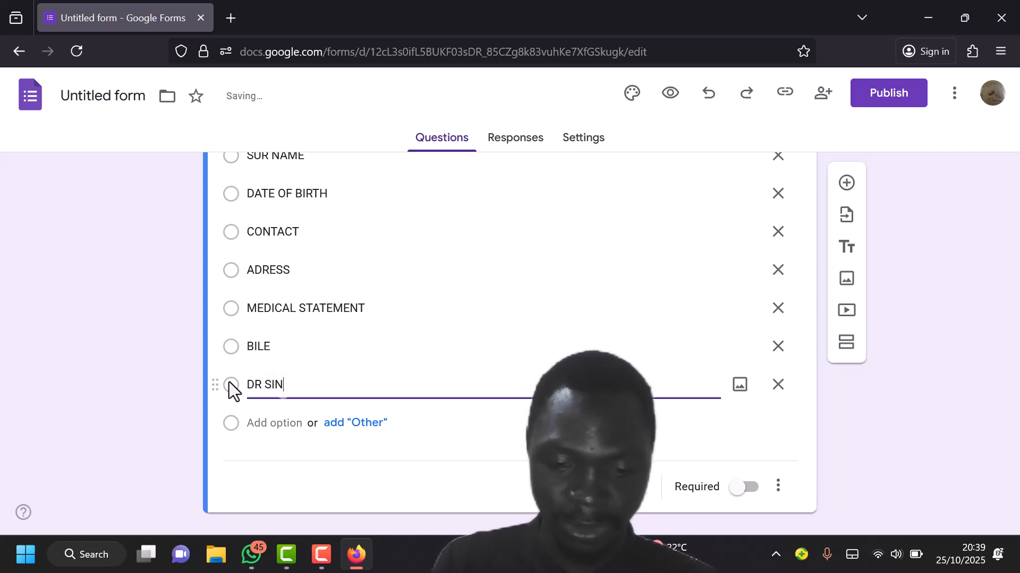
Add a ninth option "DR SIGNATURE" to the question, followed by a tenth option left with its default name.
{"action": "type", "text": "N"}
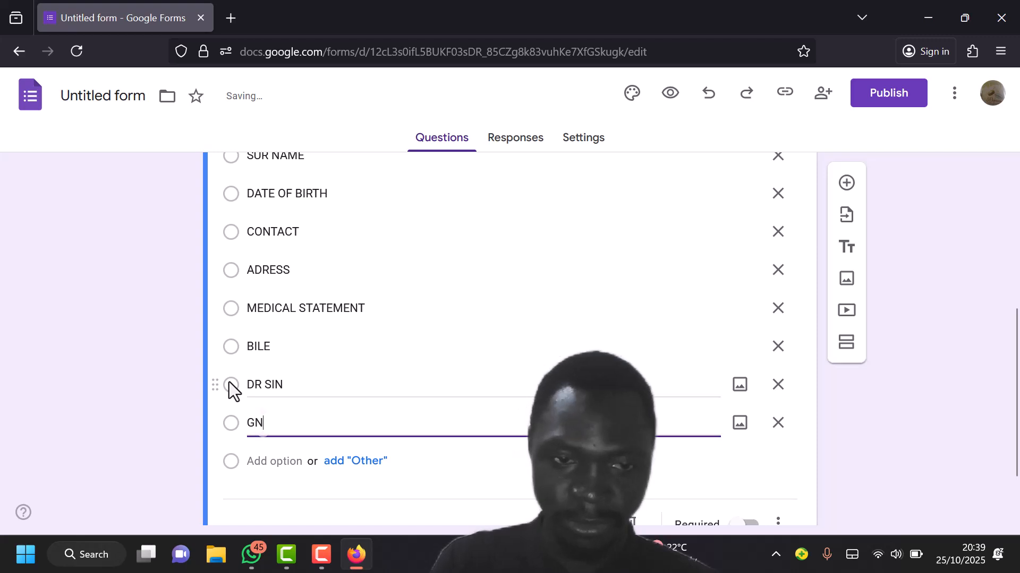
{"action": "key", "text": "BackSpace"}
{"action": "key", "text": "BackSpace"}
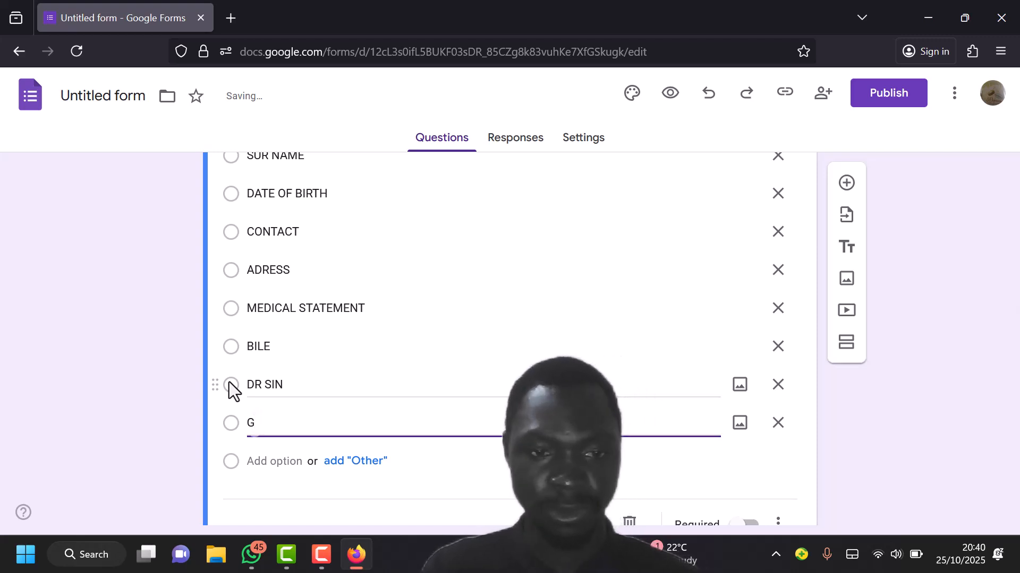
{"action": "type", "text": "DR"}
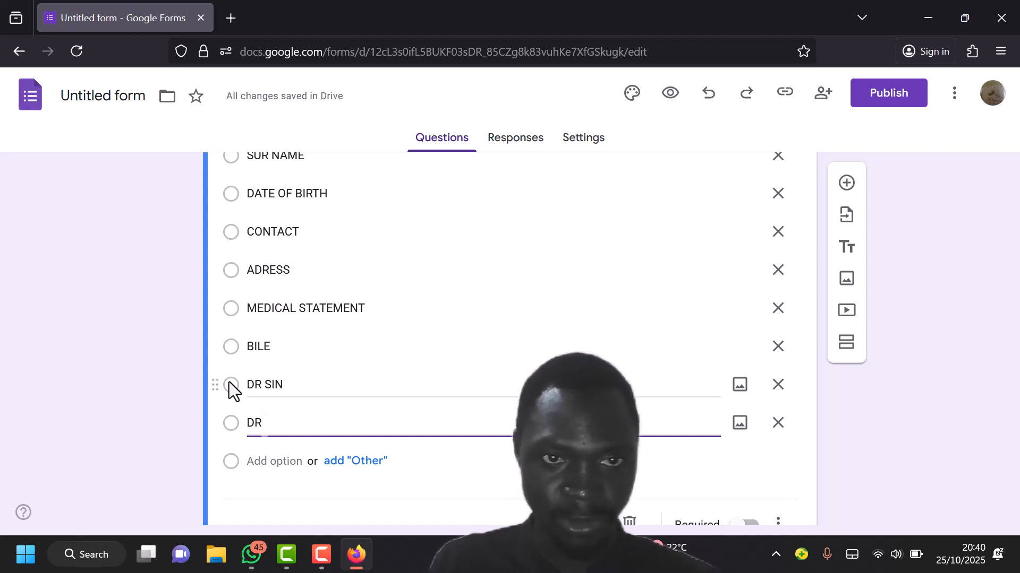
{"action": "type", "text": "SG"}
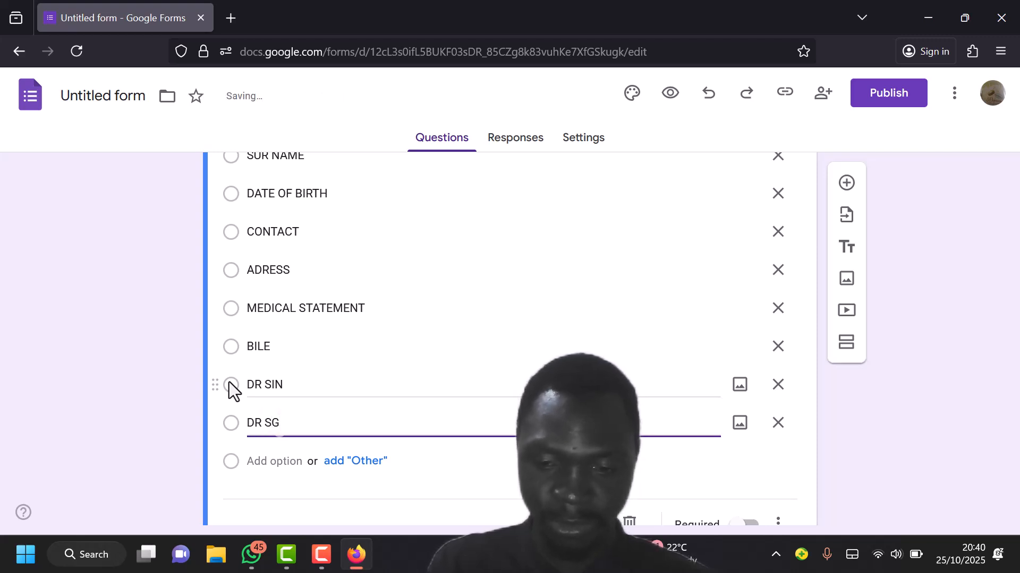
{"action": "key", "text": "BackSpace"}
{"action": "type", "text": "IGNAT"}
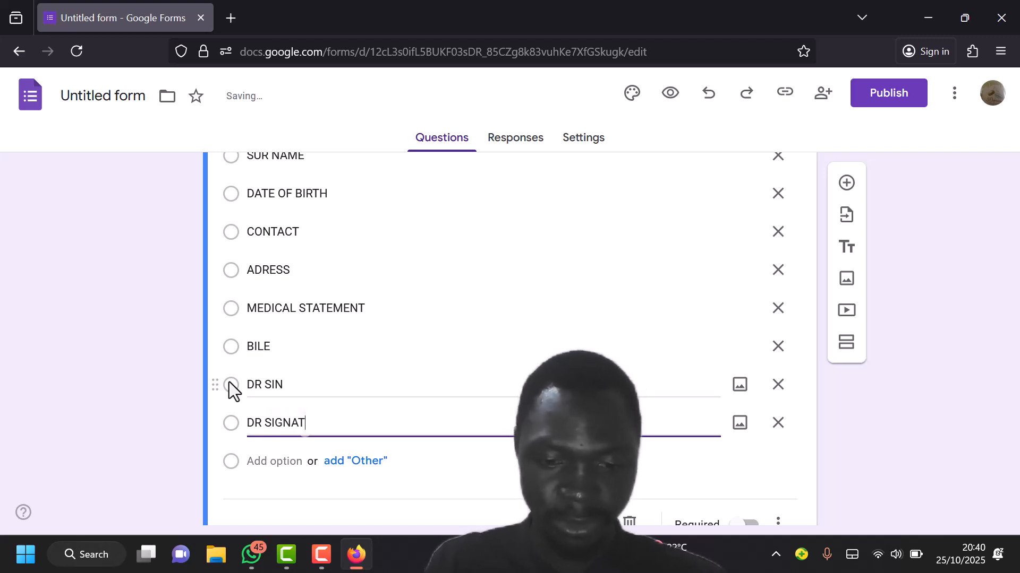
{"action": "type", "text": "URE"}
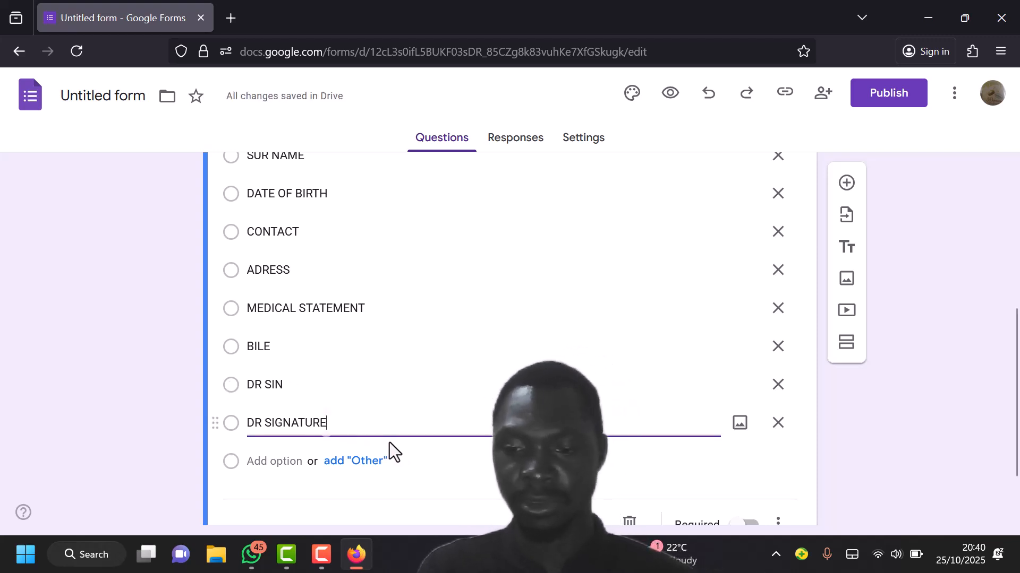
{"action": "key", "text": "Return"}
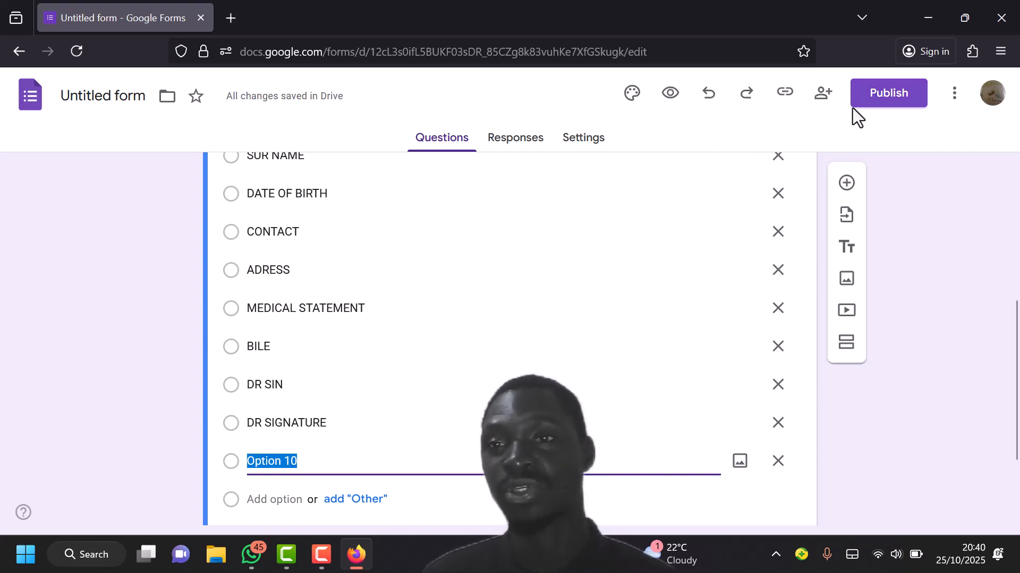
View the form's publishing settings and close them without publishing.
{"action": "left_click", "coordinate": [890, 104]}
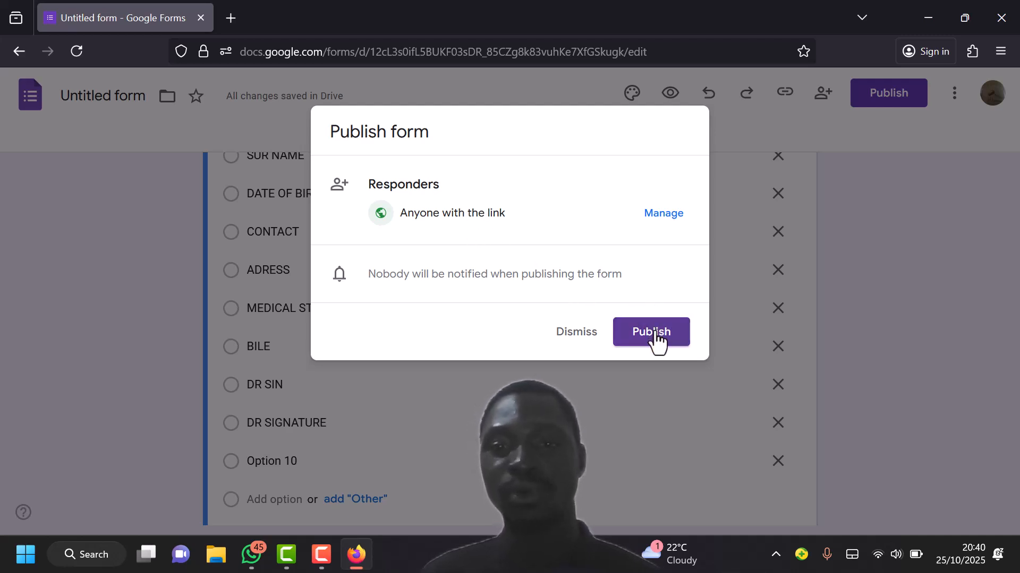
{"action": "left_click", "coordinate": [906, 215]}
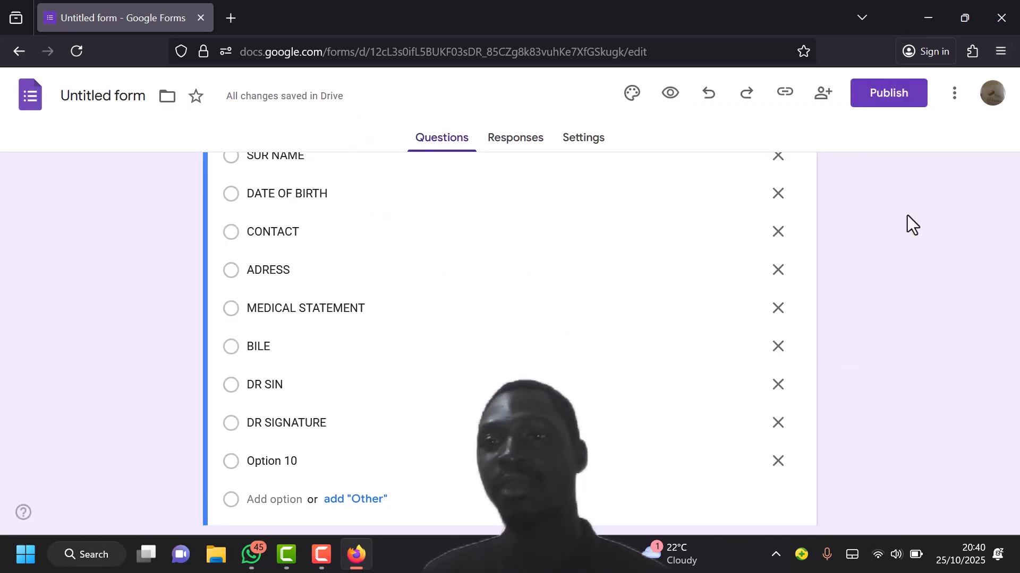
{"action": "left_click", "coordinate": [1003, 51]}
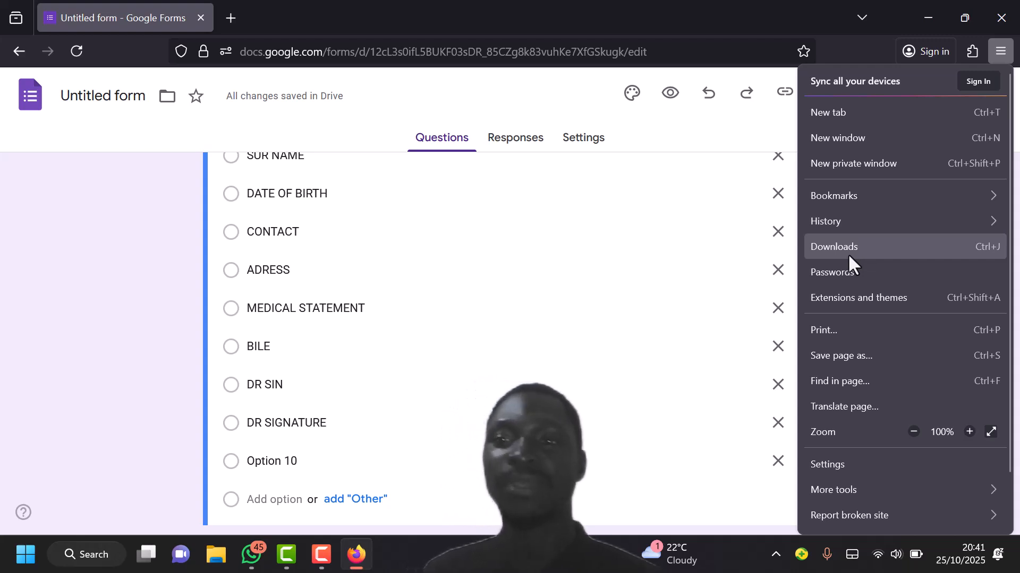
{"action": "left_click", "coordinate": [688, 258]}
{"action": "left_click", "coordinate": [689, 258]}
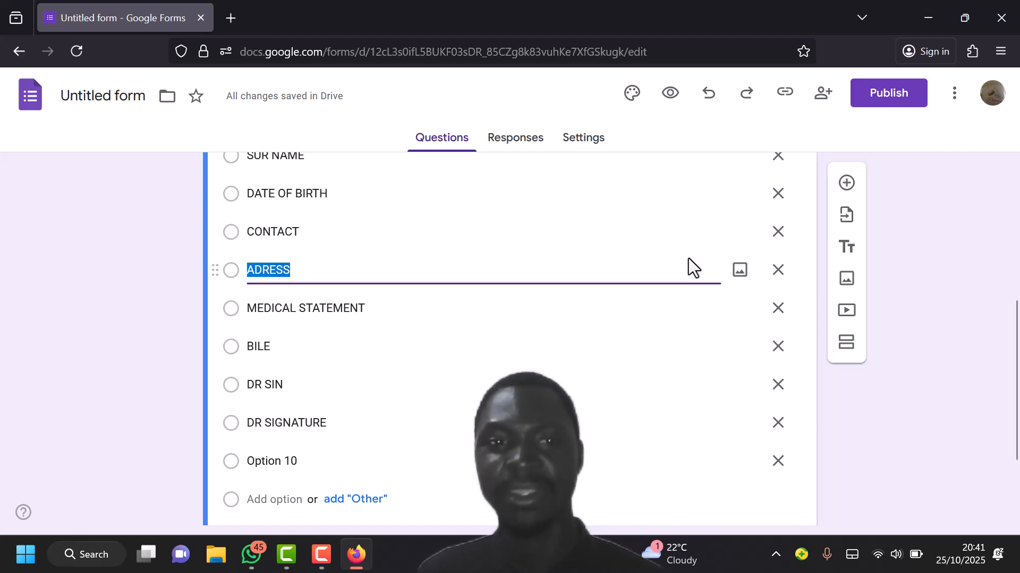
{"action": "left_click", "coordinate": [688, 356]}
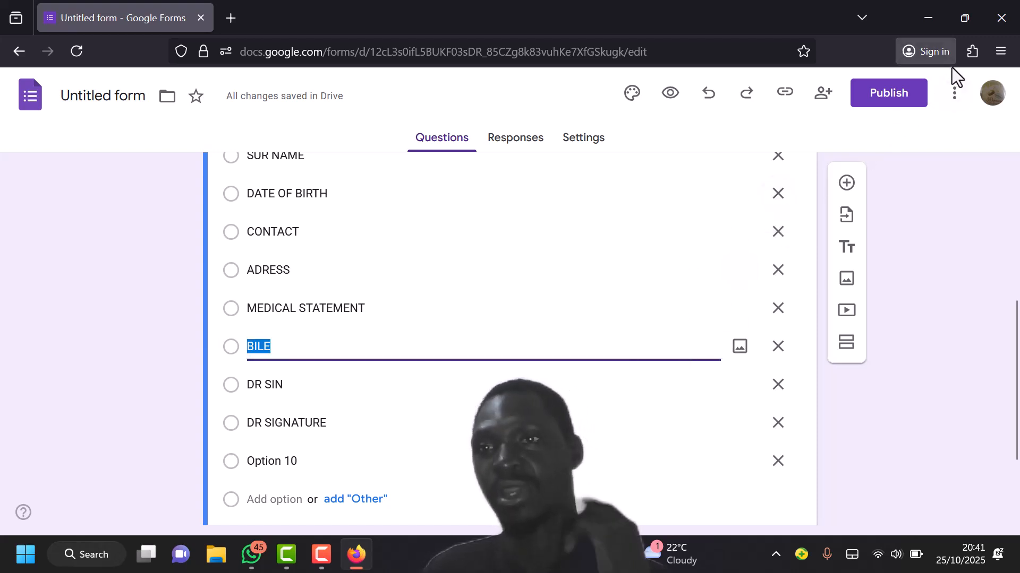
Prepare a copy of the form with sharing to the same people enabled, and cancel without creating it.
{"action": "left_click", "coordinate": [955, 95]}
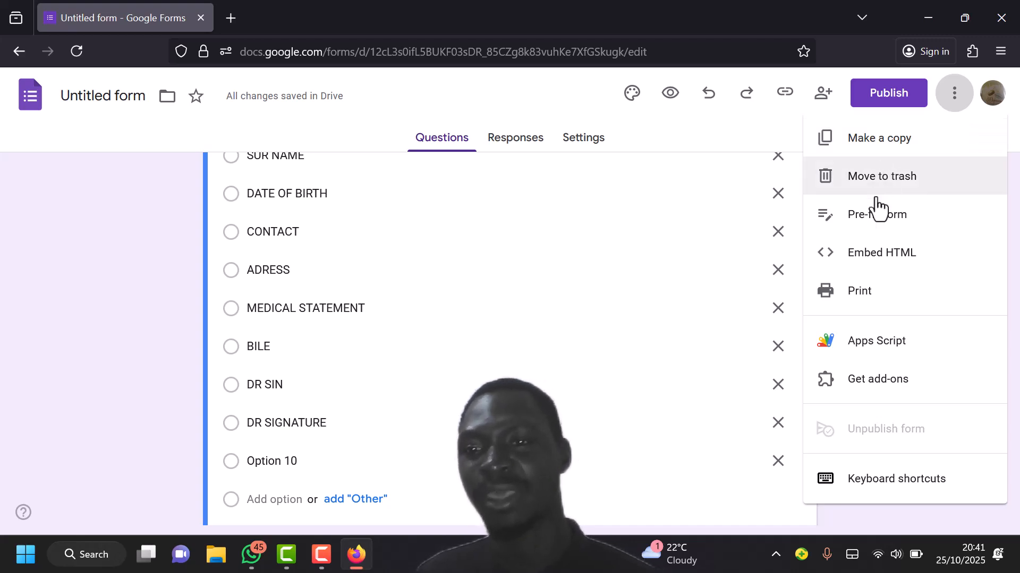
{"action": "left_click", "coordinate": [871, 142]}
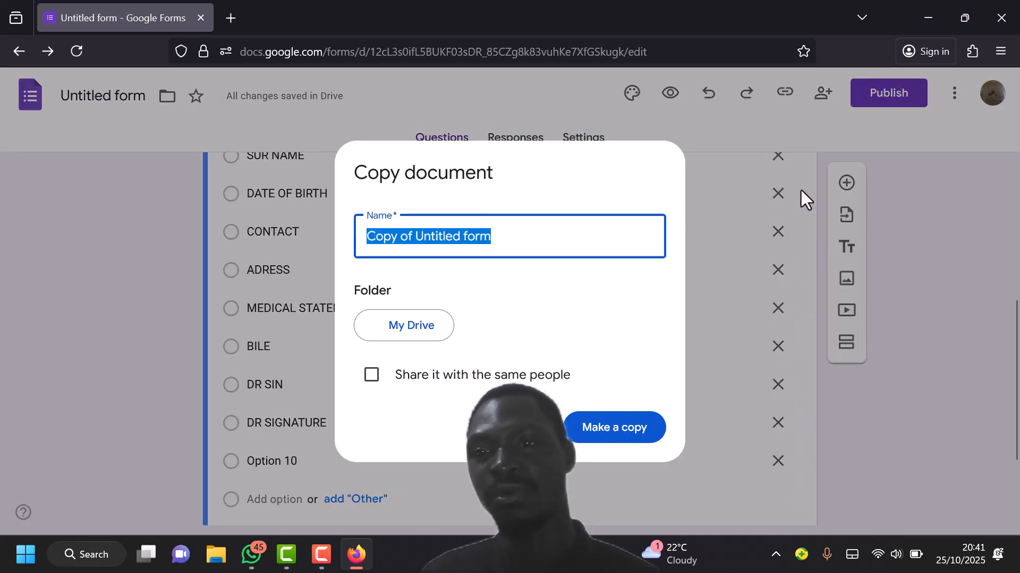
{"action": "left_click", "coordinate": [748, 128]}
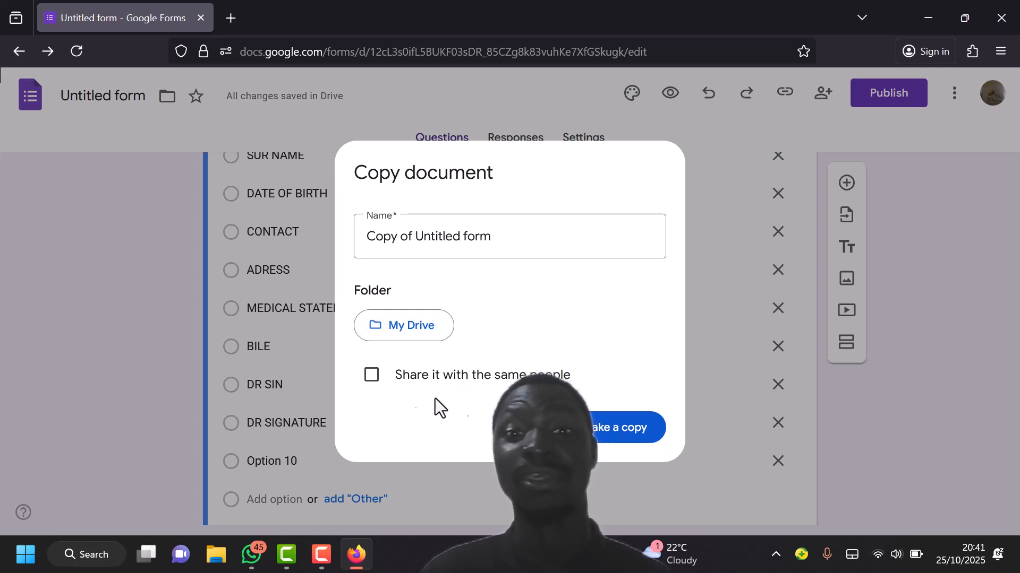
{"action": "left_click", "coordinate": [372, 376]}
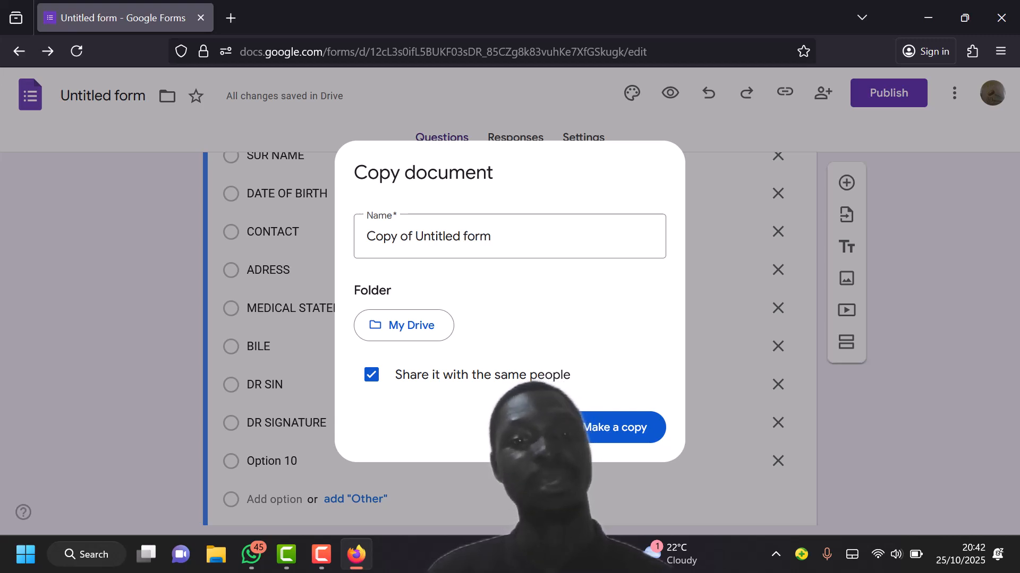
{"action": "left_click", "coordinate": [527, 427]}
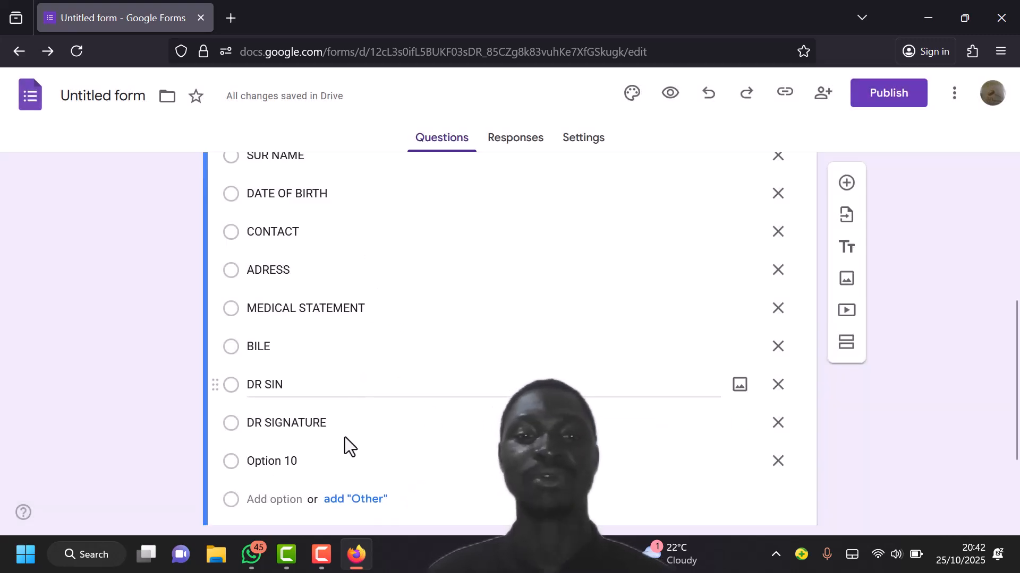